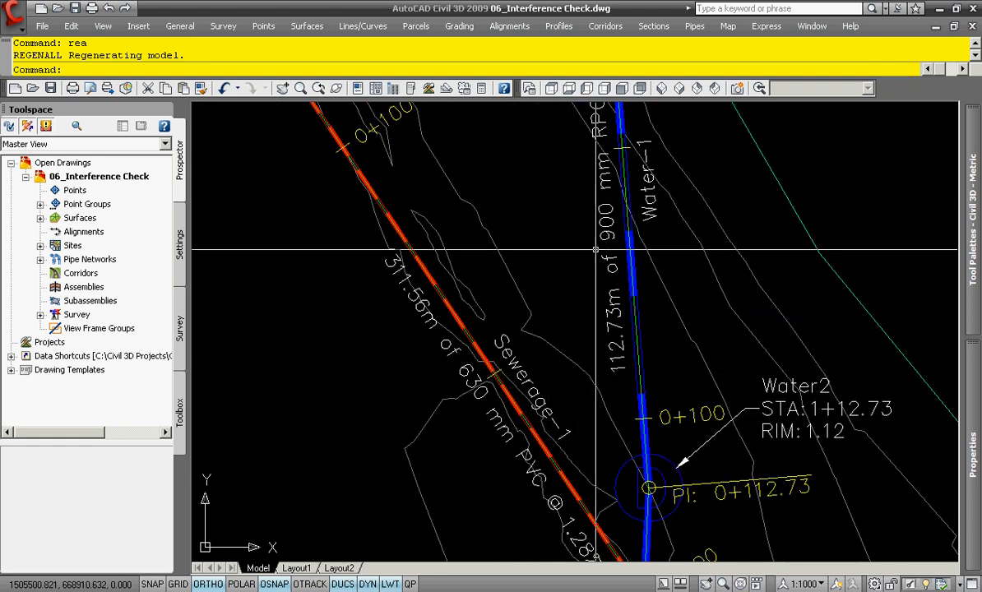
# Examine the plan layout of the water, sewerage and gas pipe networks, including where the water and sewerage lines cross south of Water2
pyautogui.scroll(-4, 595, 250)
pyautogui.moveTo(695, 427)
pyautogui.mouseDown(button='middle')
pyautogui.moveTo(691, 329)
pyautogui.moveTo(664, 240)
pyautogui.mouseUp(button='middle')
pyautogui.moveTo(634, 379); pyautogui.dragTo(618, 278, button='middle')
pyautogui.scroll(2, 644, 372)
pyautogui.scroll(2, 631, 369)
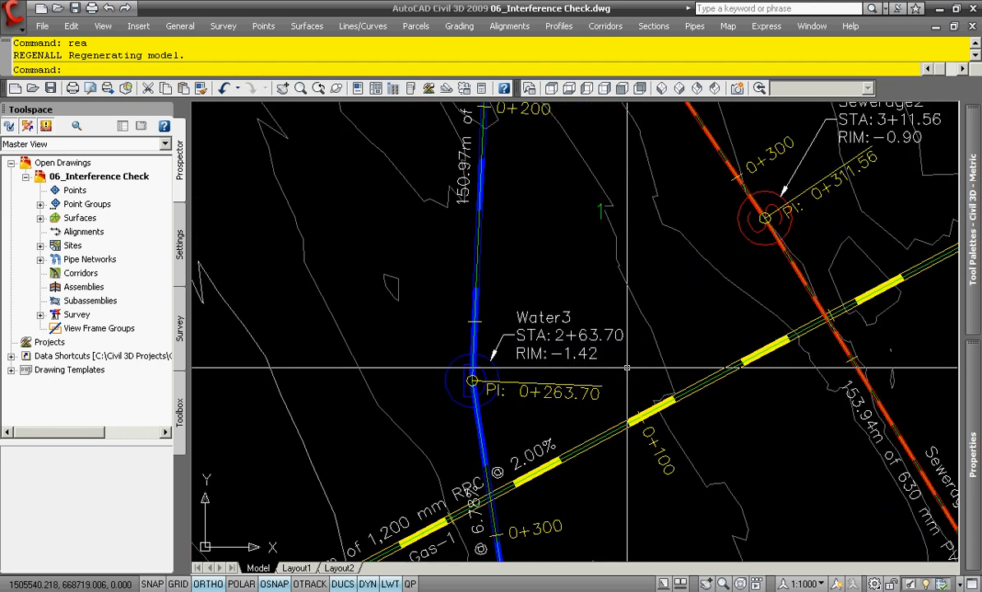
pyautogui.moveTo(625, 367); pyautogui.dragTo(593, 307, button='middle')
pyautogui.scroll(-3, 593, 308)
pyautogui.moveTo(585, 195); pyautogui.dragTo(592, 469, button='middle')
pyautogui.moveTo(578, 231); pyautogui.dragTo(648, 487, button='middle')
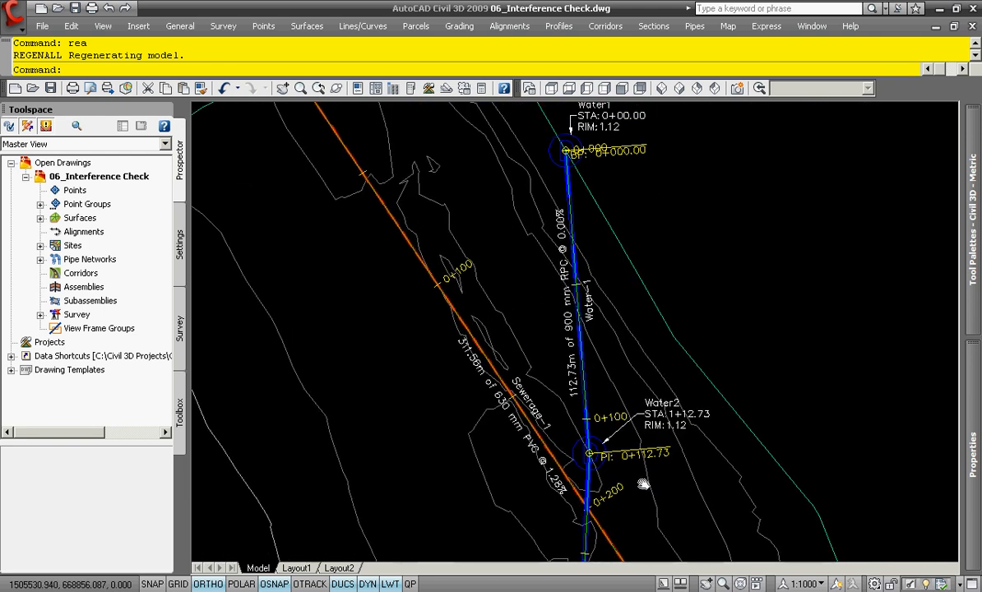
pyautogui.scroll(4, 493, 421)
pyautogui.scroll(2, 510, 431)
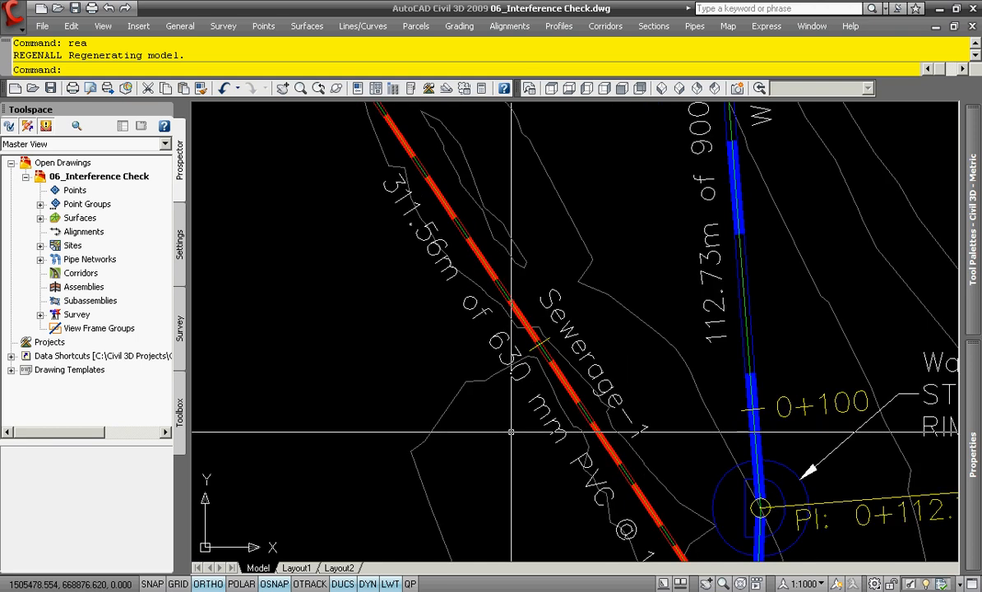
pyautogui.scroll(-1, 555, 389)
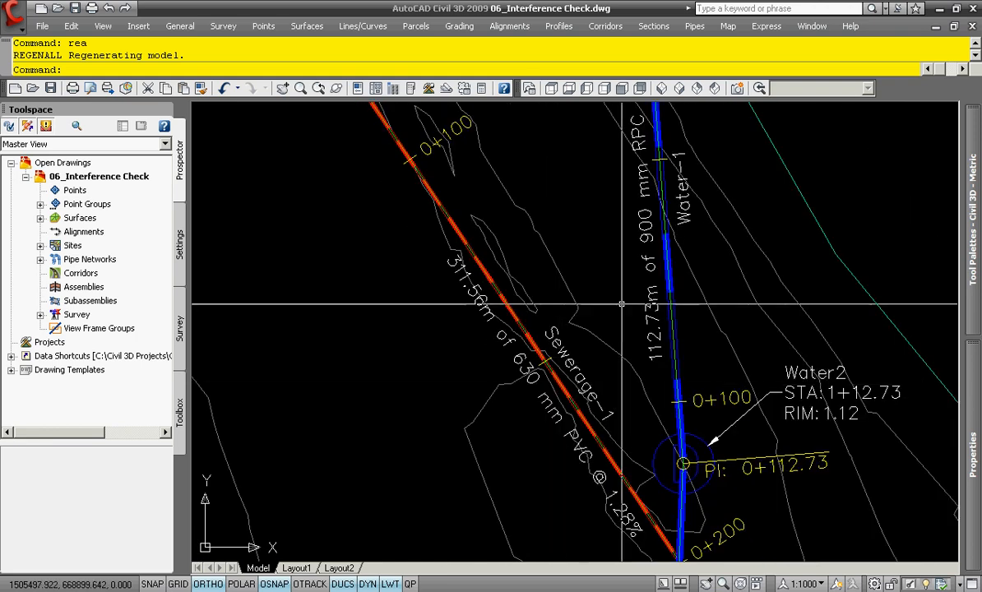
# Examine where the Gas-1 pipe crosses the water line near Water3 and the sewerage line south of Sewerage2
pyautogui.scroll(-4, 688, 267)
pyautogui.moveTo(734, 415); pyautogui.dragTo(598, 173, button='middle')
pyautogui.moveTo(608, 392); pyautogui.dragTo(649, 297, button='middle')
pyautogui.scroll(3, 722, 293)
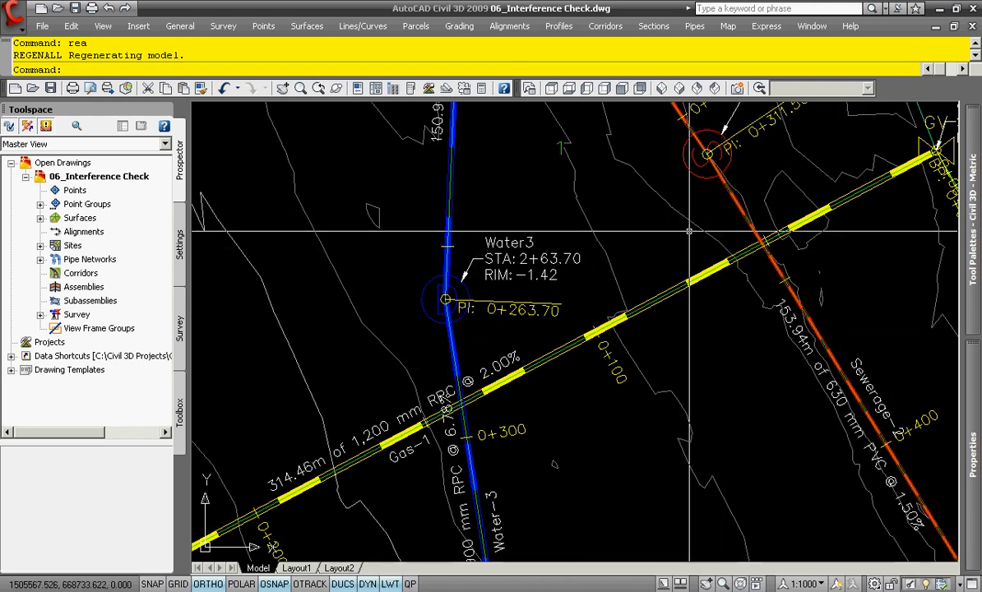
pyautogui.moveTo(676, 241); pyautogui.dragTo(596, 288, button='middle')
pyautogui.scroll(2, 596, 288)
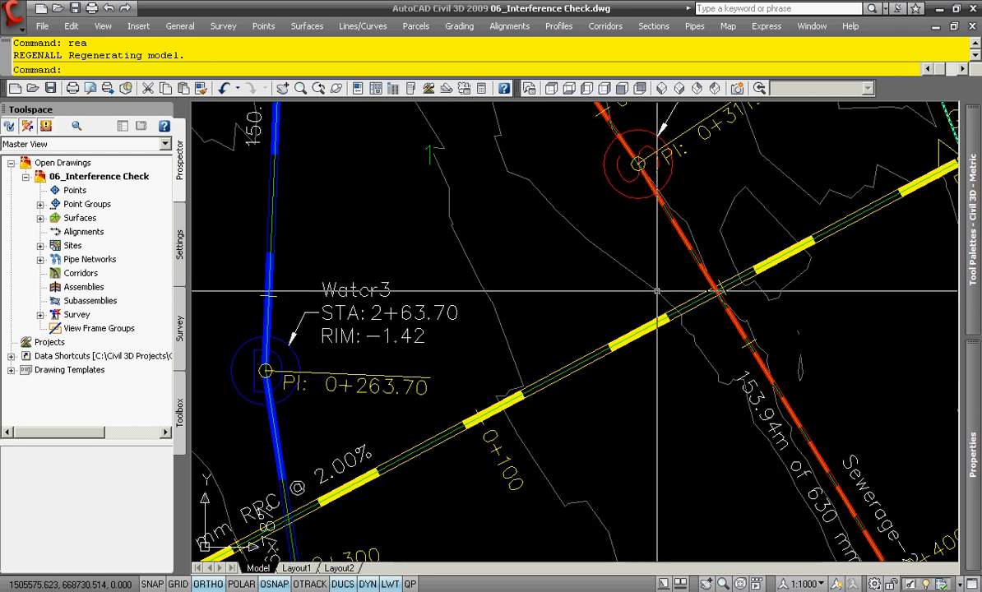
pyautogui.scroll(1, 658, 333)
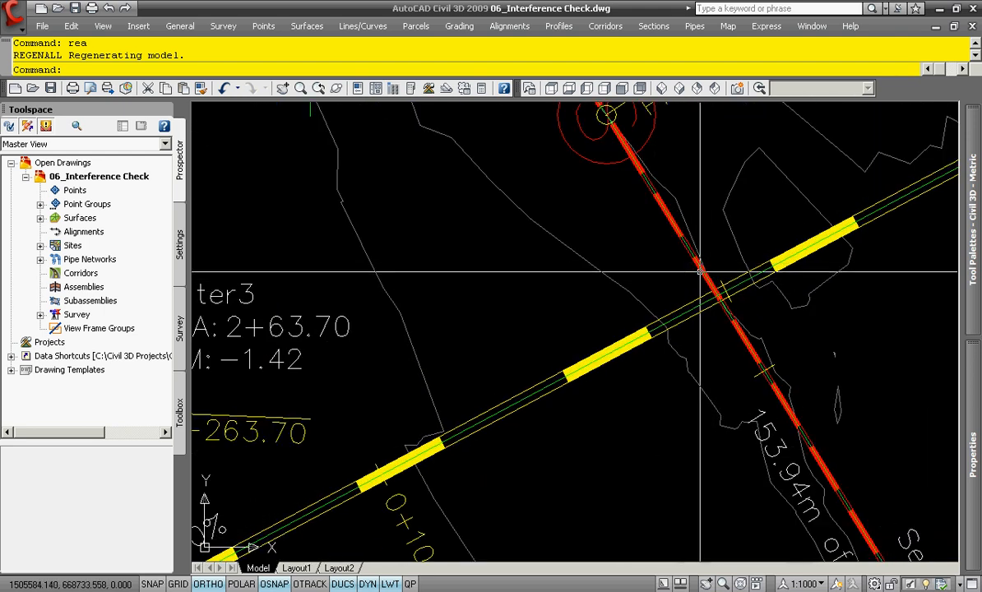
pyautogui.scroll(-2, 482, 313)
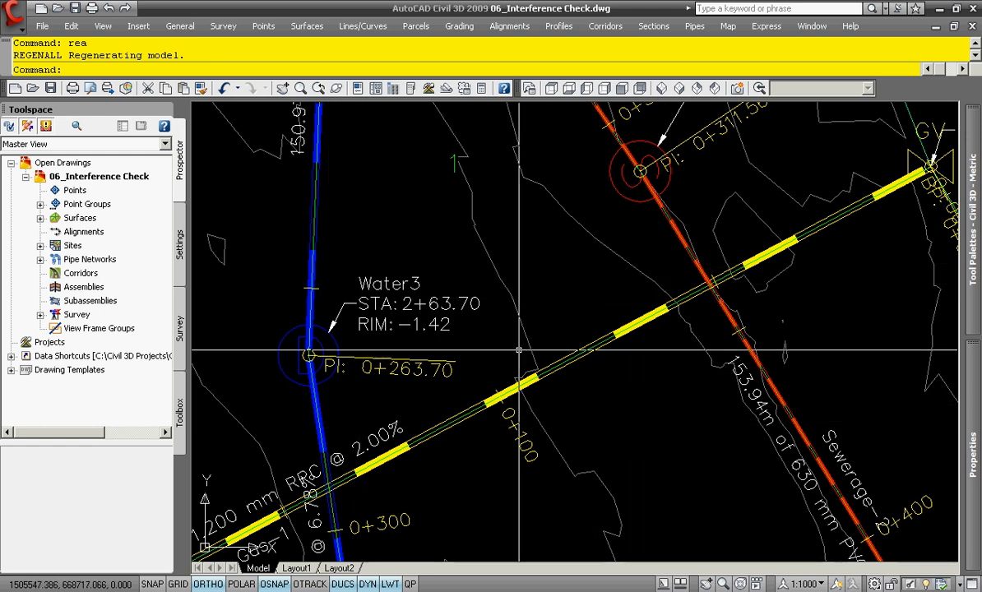
# Create an interference check between Network - GAS and Network - SEWERAGE with the Basic style, and inspect the marker at their crossing
pyautogui.click(40, 259)
pyautogui.rightClick(123, 297)
pyautogui.click(168, 303)
pyautogui.scroll(4, 706, 284)
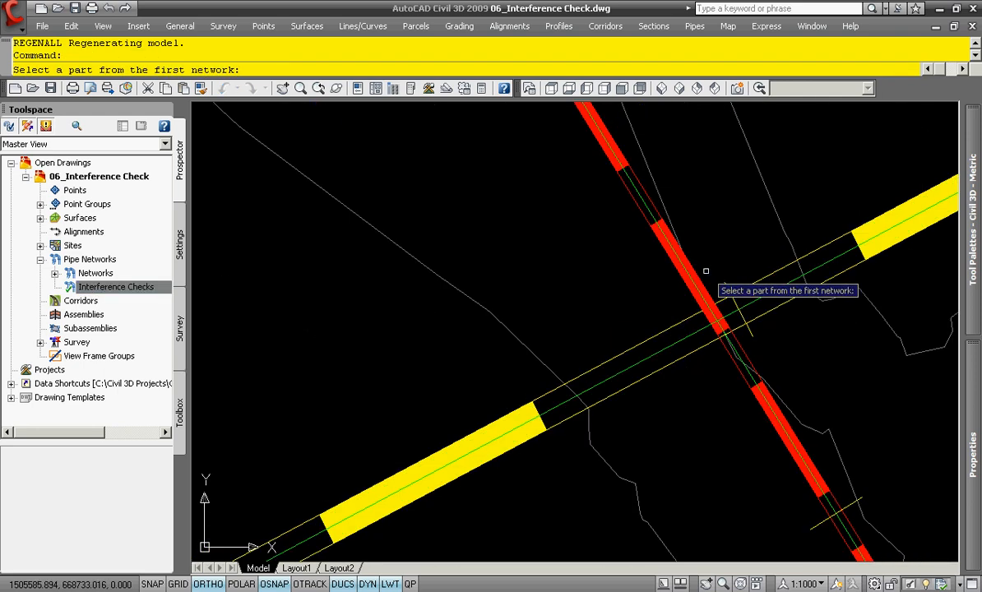
pyautogui.click(683, 311)
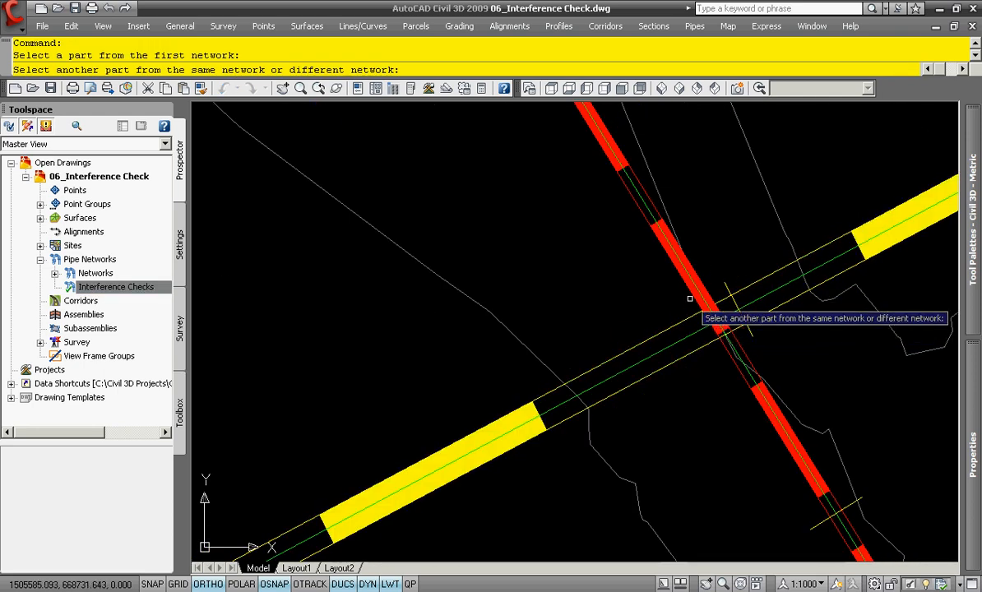
pyautogui.click(690, 295)
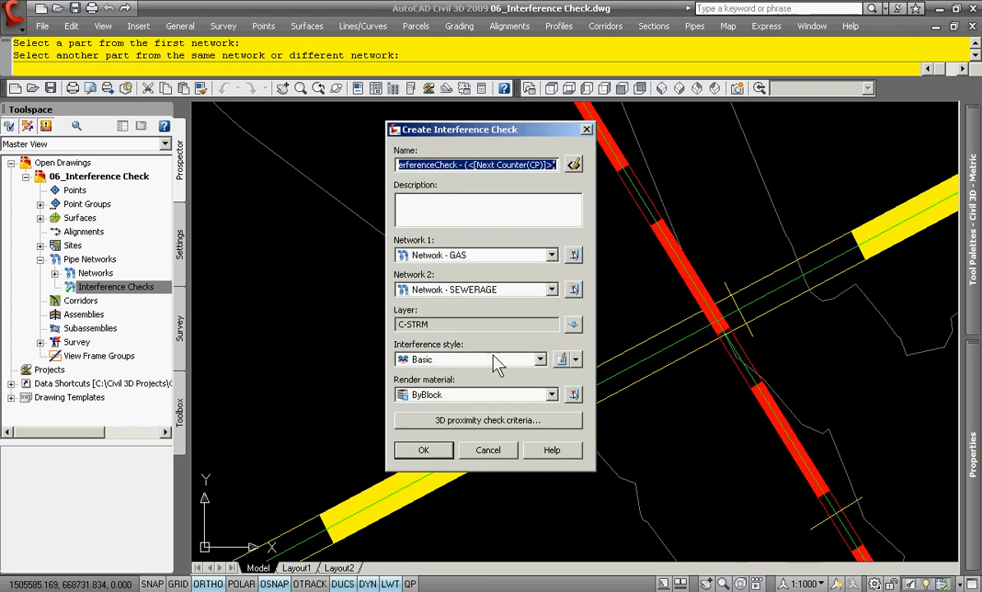
pyautogui.click(418, 454)
pyautogui.click(482, 323)
pyautogui.scroll(-5, 474, 324)
pyautogui.scroll(4, 530, 329)
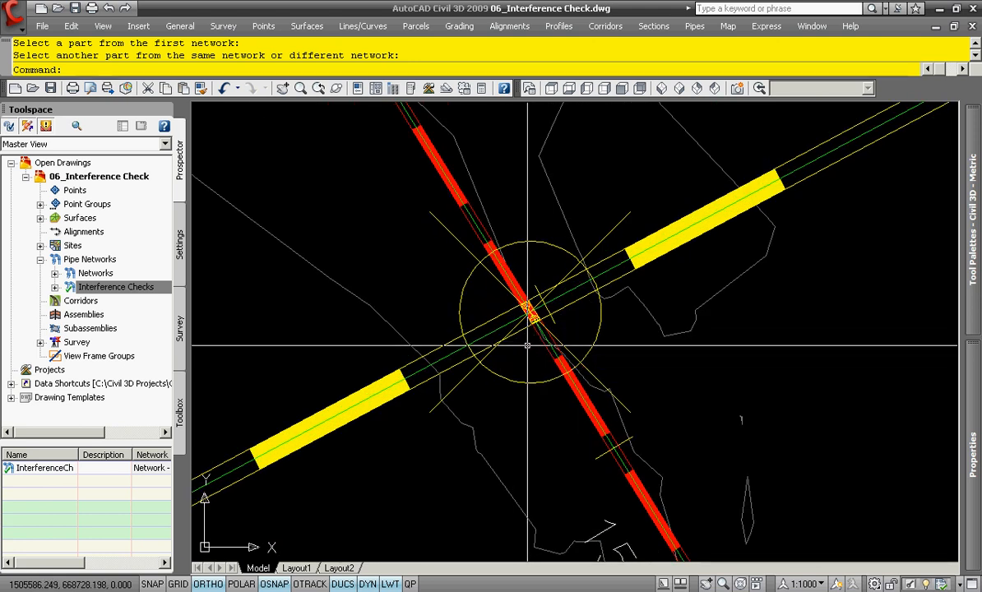
pyautogui.moveTo(568, 273)
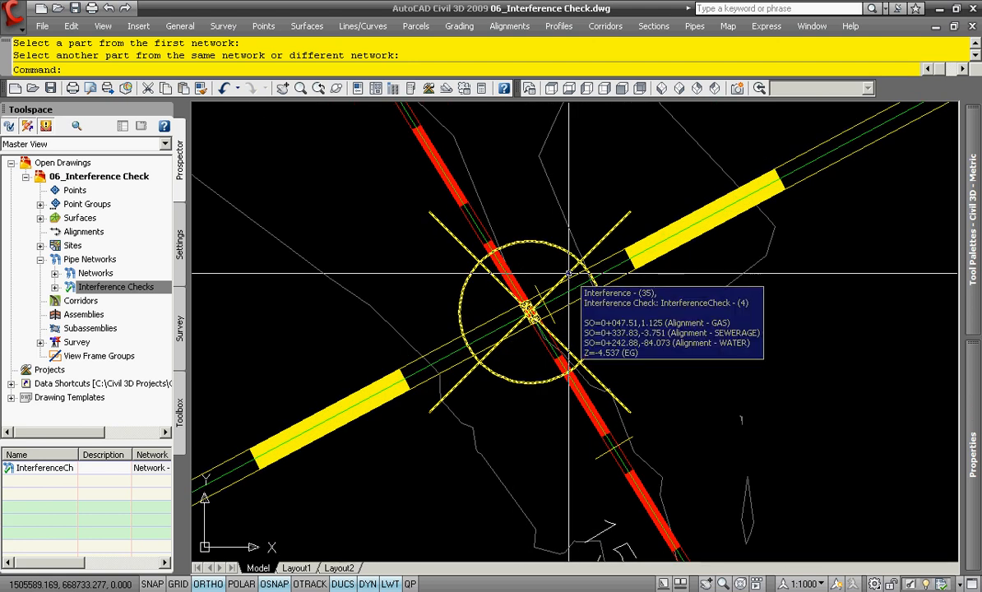
# Create a second interference check between Network - GAS and Network - WATER with the Basic style, picking their pipes where they cross
pyautogui.scroll(-5, 568, 274)
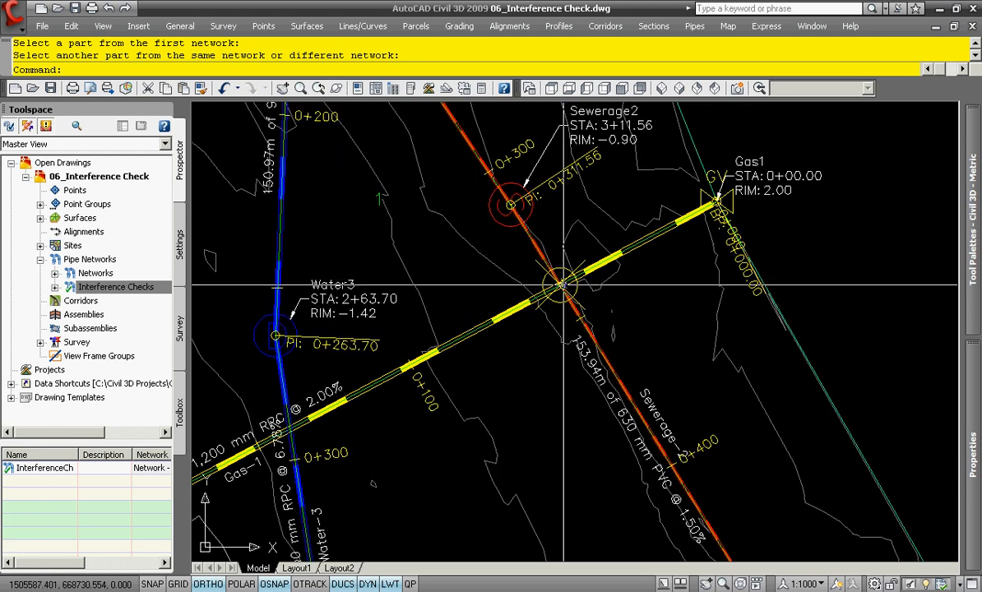
pyautogui.moveTo(306, 448); pyautogui.dragTo(460, 386, button='middle')
pyautogui.scroll(3, 460, 386)
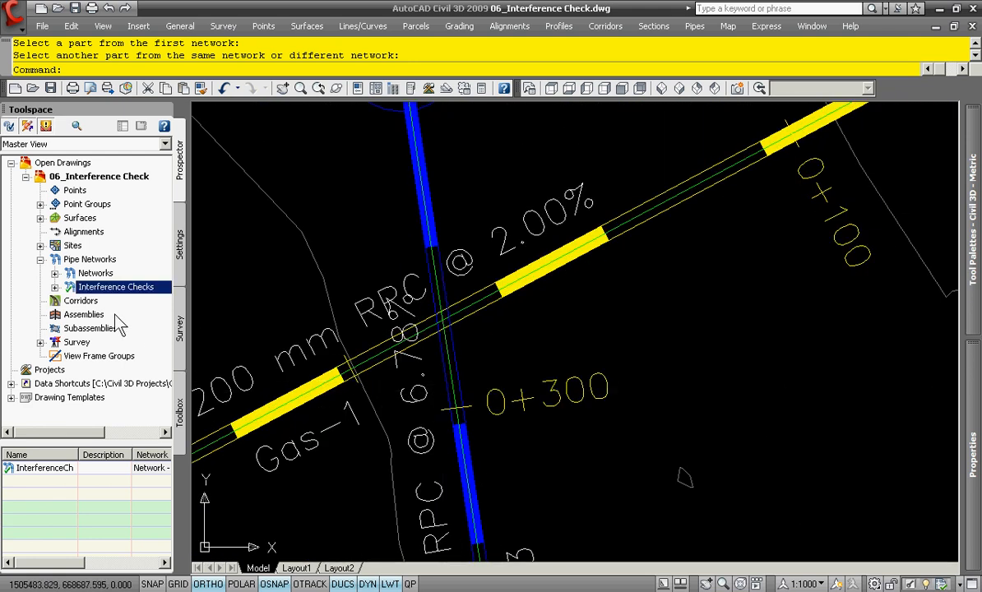
pyautogui.click(54, 287)
pyautogui.rightClick(123, 288)
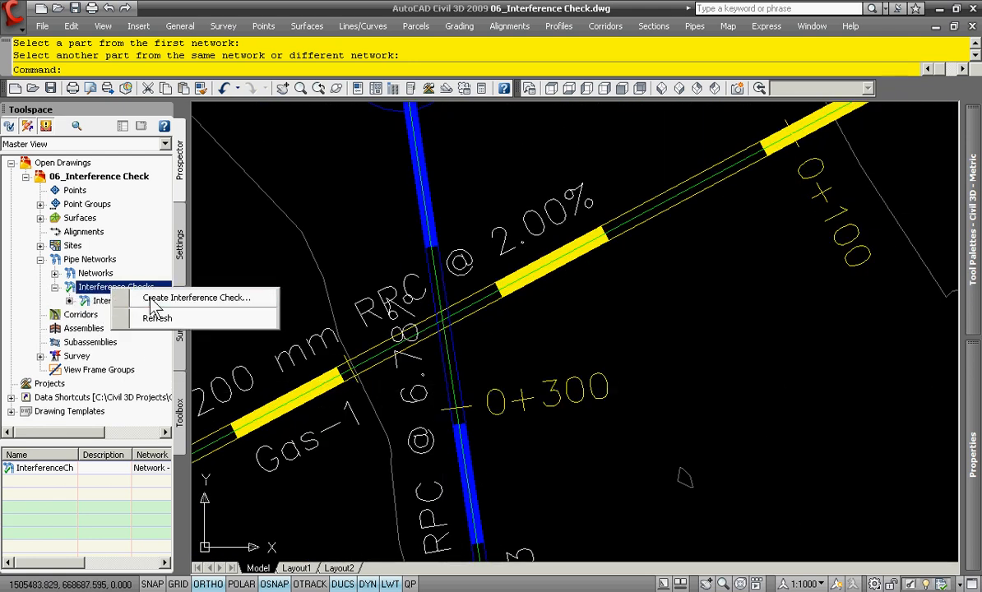
pyautogui.click(195, 297)
pyautogui.click(431, 307)
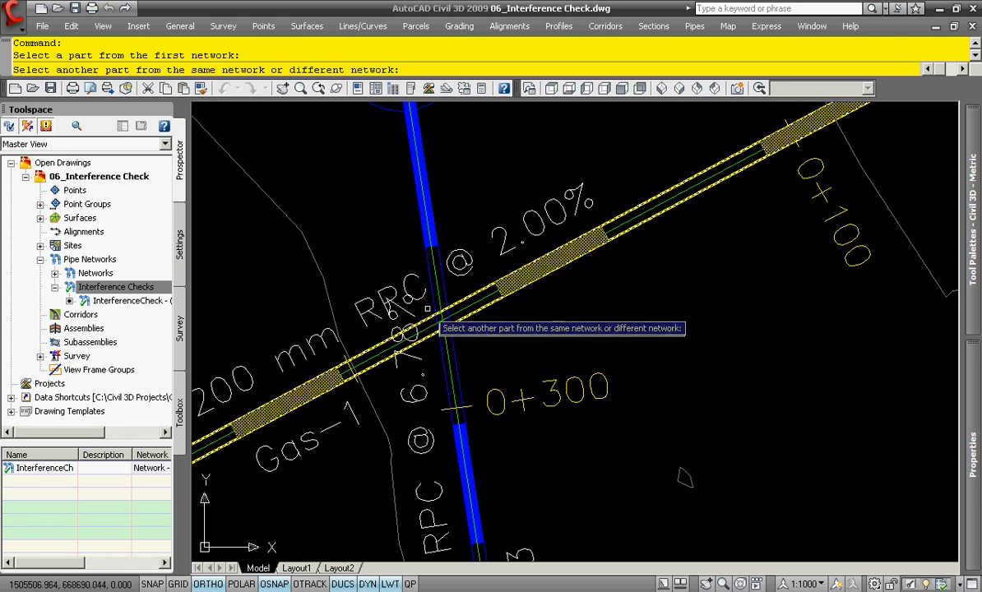
pyautogui.click(433, 306)
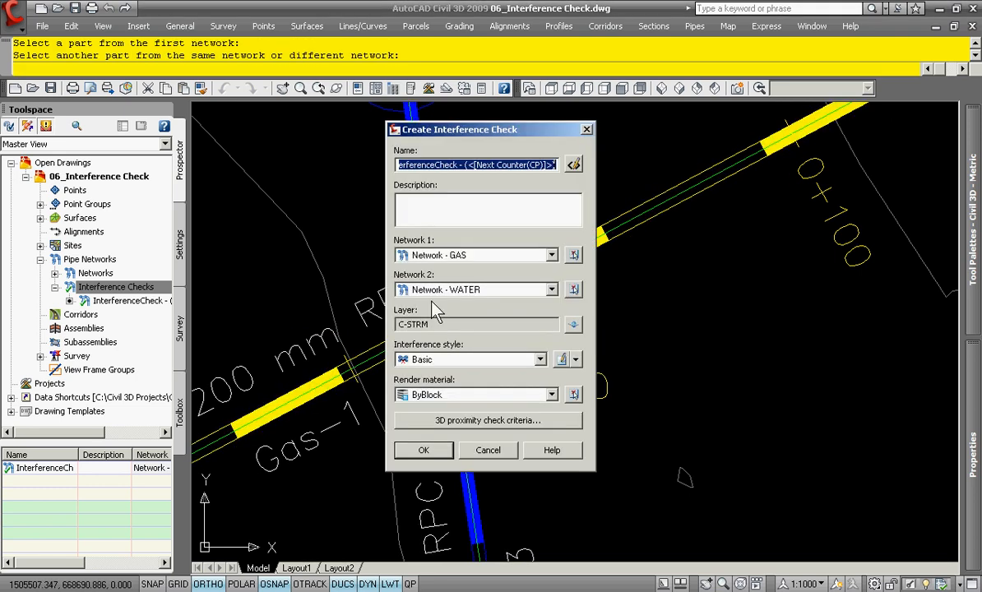
pyautogui.click(423, 450)
pyautogui.click(491, 322)
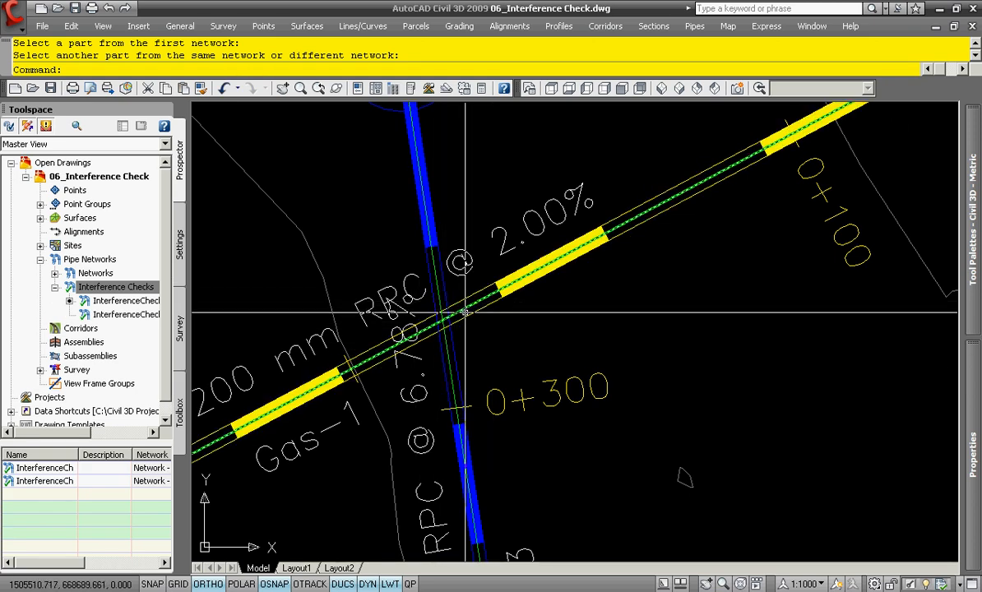
# Inspect the crossing gas and sewerage pipes in 3D in the Object Viewer from a low side angle
pyautogui.scroll(-3, 444, 311)
pyautogui.moveTo(591, 292)
pyautogui.mouseDown(button='middle')
pyautogui.moveTo(531, 393)
pyautogui.moveTo(504, 393)
pyautogui.mouseUp(button='middle')
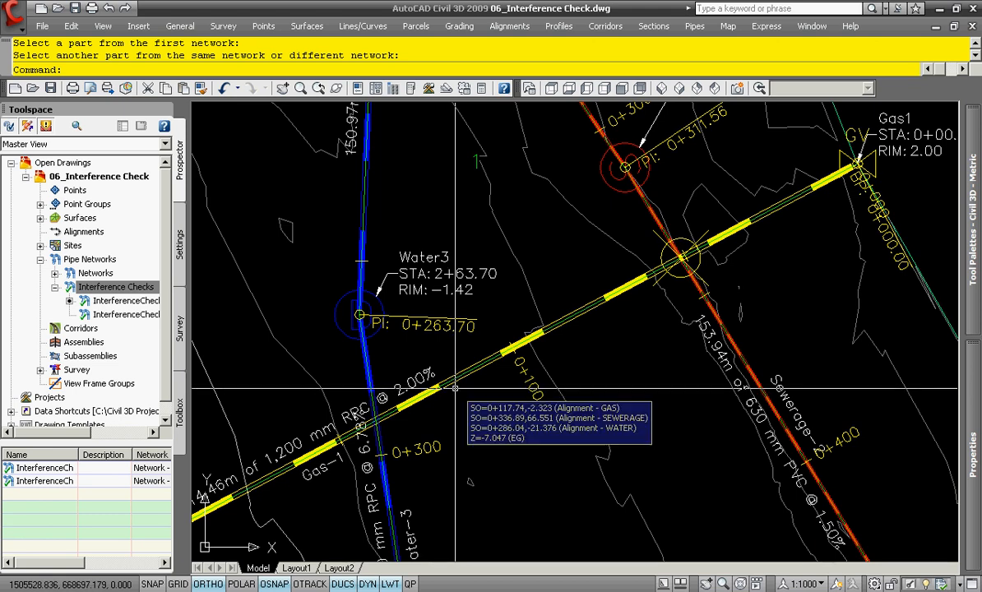
pyautogui.scroll(2, 708, 260)
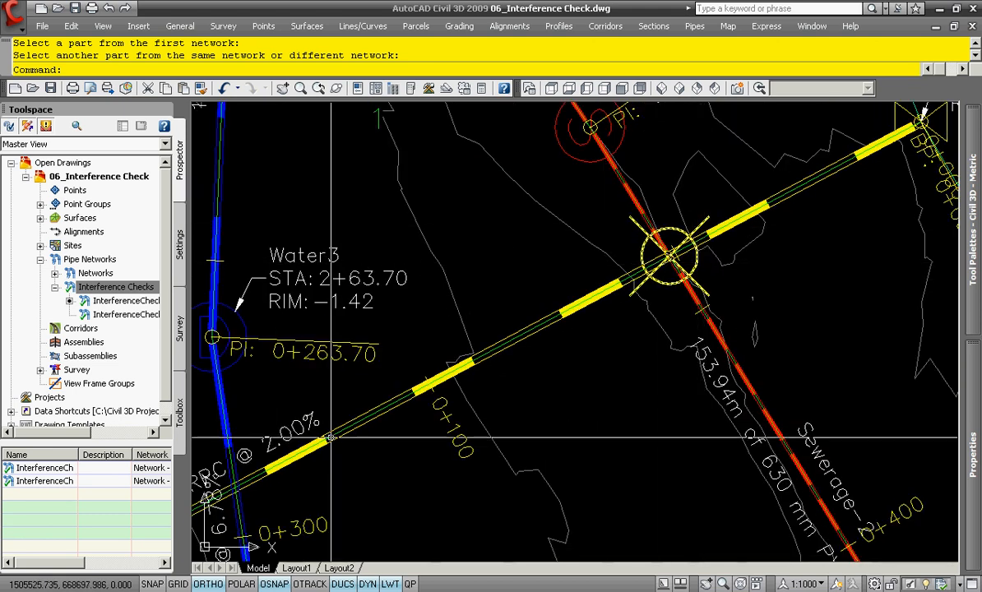
pyautogui.scroll(3, 687, 259)
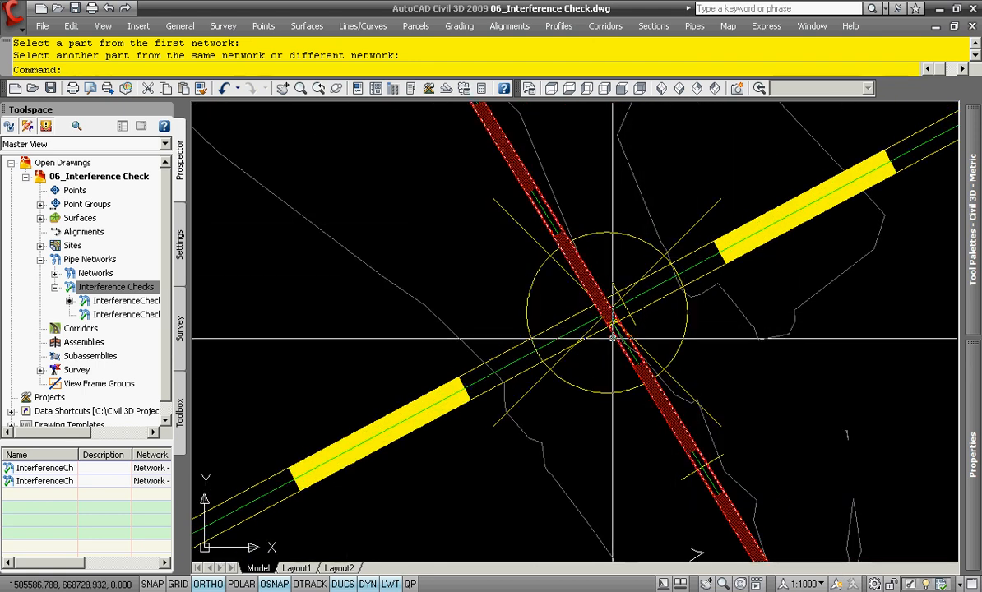
pyautogui.scroll(-3, 603, 342)
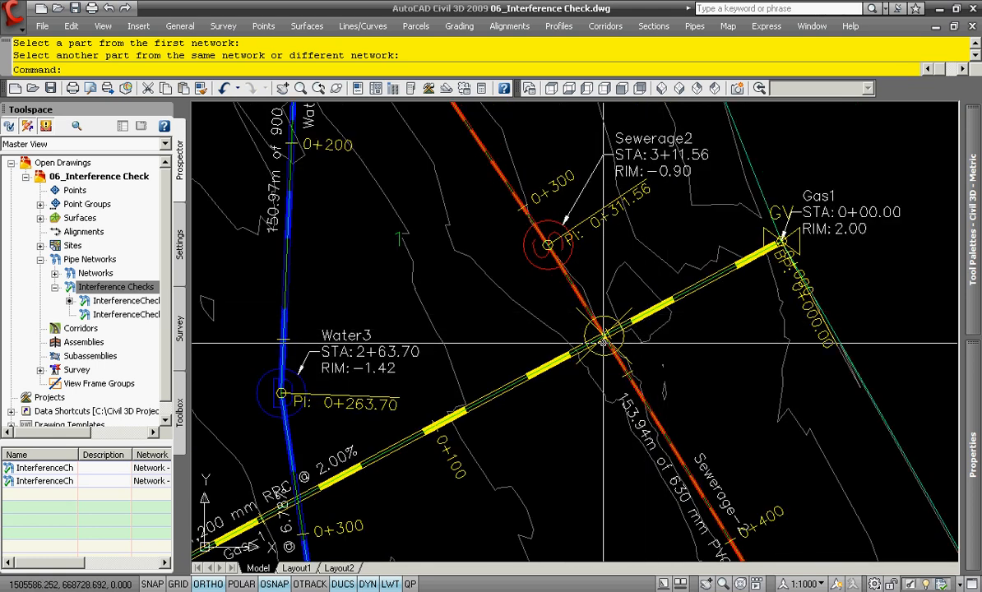
pyautogui.scroll(5, 576, 354)
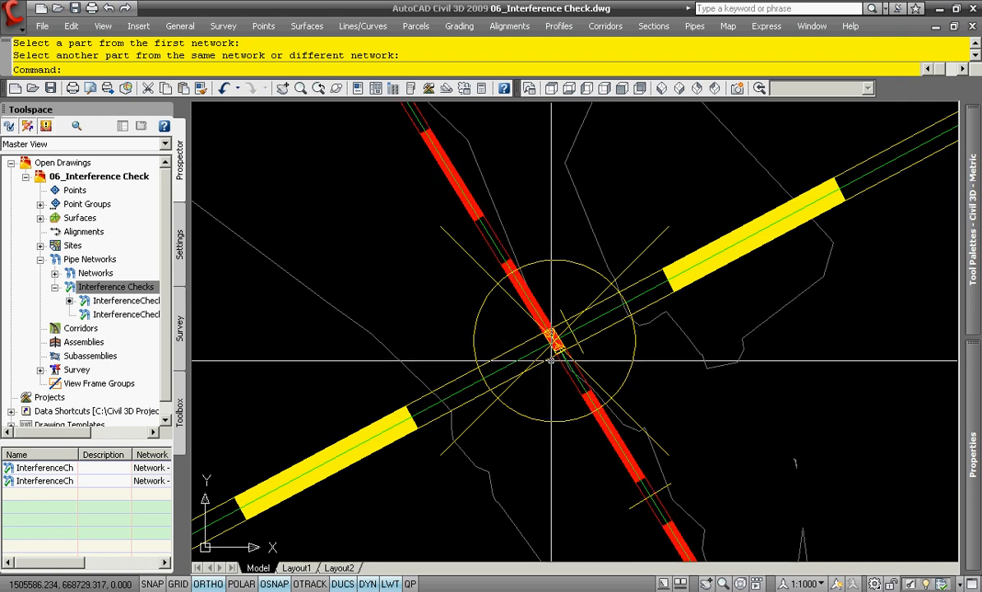
pyautogui.click(553, 357)
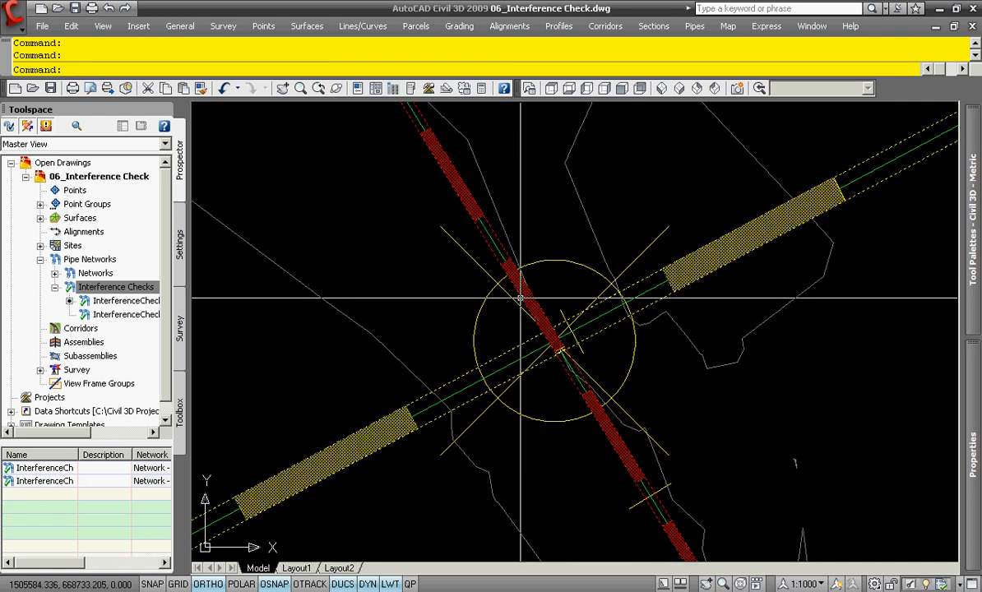
pyautogui.rightClick(518, 359)
pyautogui.click(527, 503)
pyautogui.moveTo(648, 275); pyautogui.dragTo(489, 416, button='middle')
pyautogui.scroll(5, 510, 388)
pyautogui.moveTo(525, 465); pyautogui.dragTo(617, 204)
pyautogui.scroll(2, 662, 323)
pyautogui.moveTo(774, 337); pyautogui.dragTo(393, 349, button='middle')
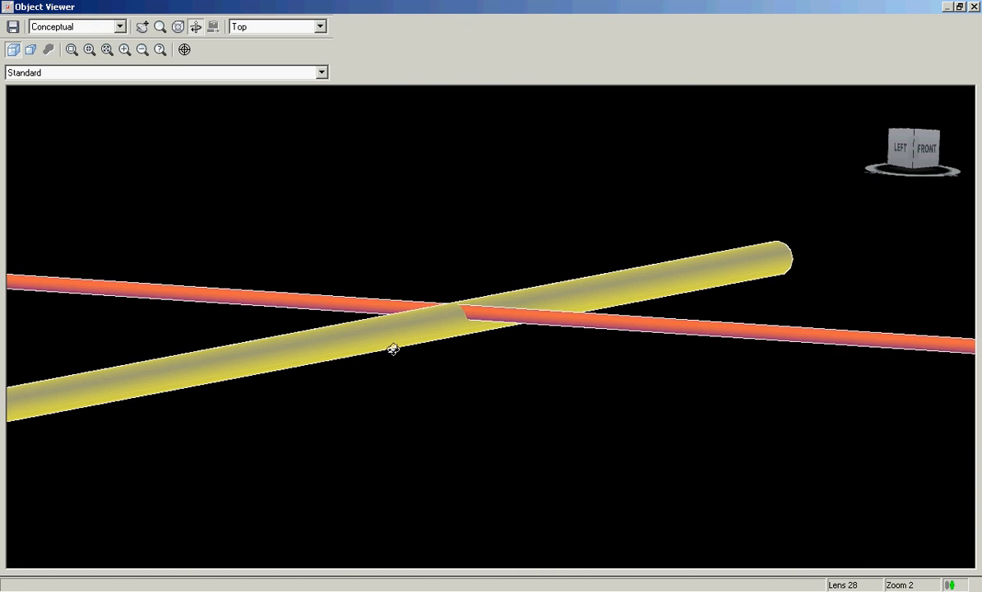
pyautogui.moveTo(430, 352); pyautogui.dragTo(434, 366)
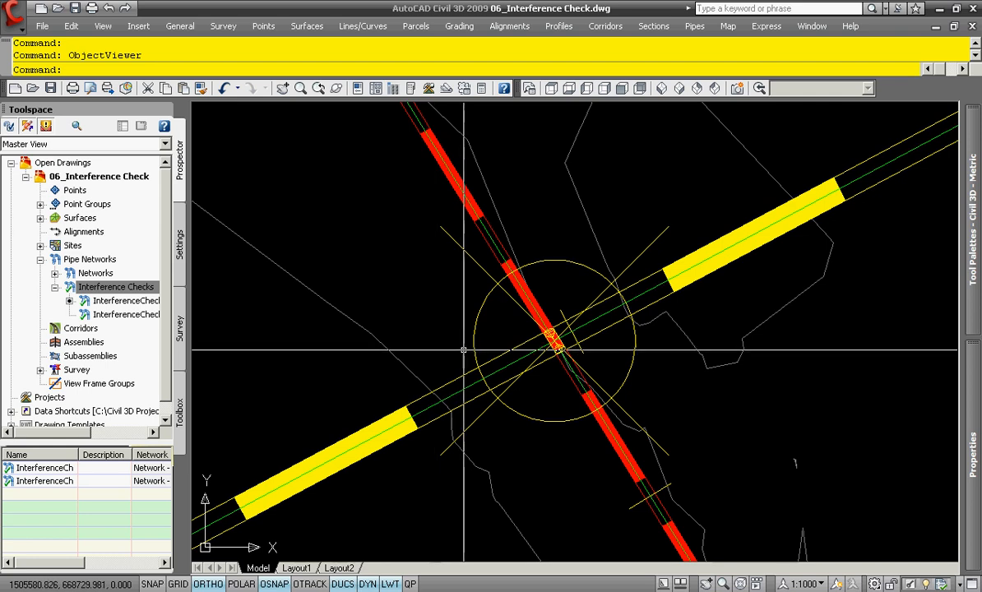
# Review the Gas-1 pipe in the GAS profile view along with its properties, and clear the selection
pyautogui.scroll(-10, 461, 362)
pyautogui.moveTo(714, 358); pyautogui.dragTo(494, 395, button='middle')
pyautogui.scroll(5, 564, 353)
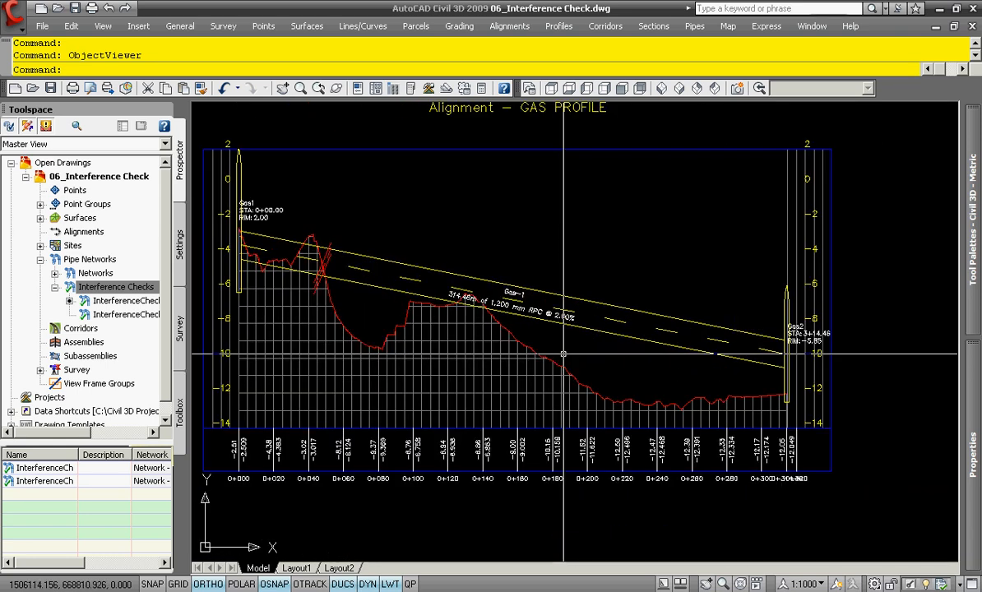
pyautogui.scroll(2, 533, 330)
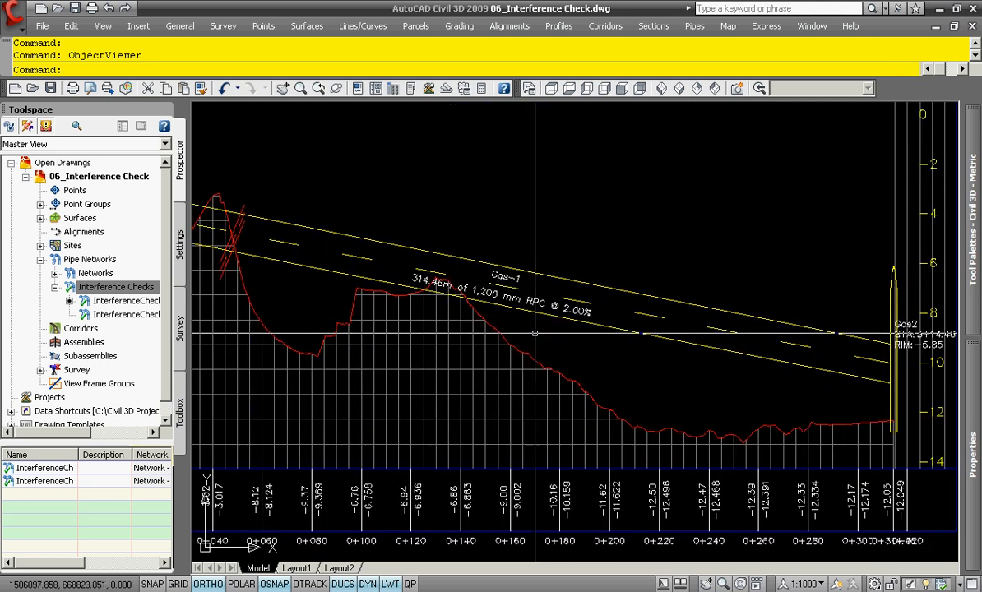
pyautogui.scroll(-2, 532, 332)
pyautogui.click(573, 303)
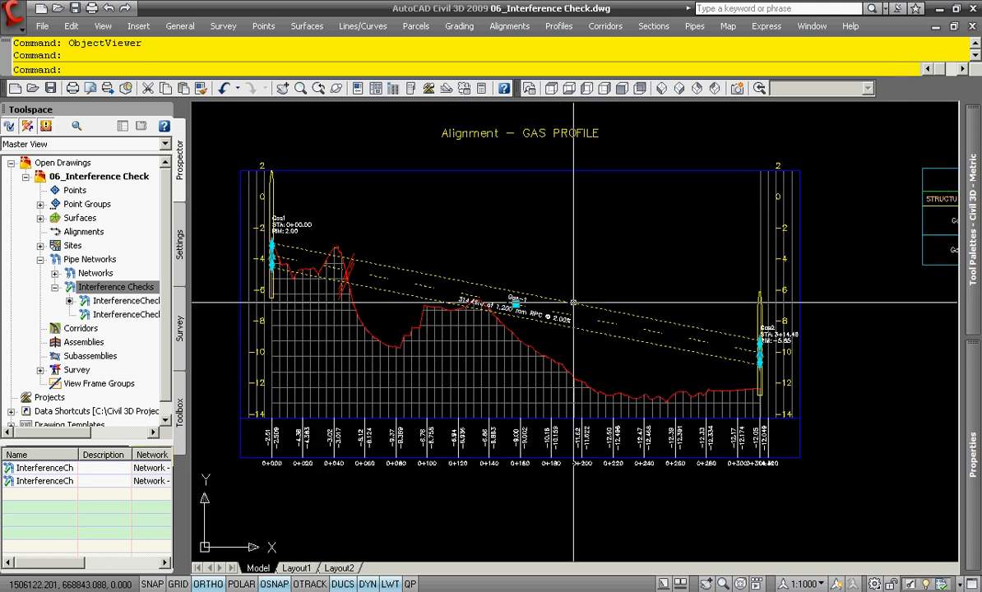
pyautogui.moveTo(971, 445)
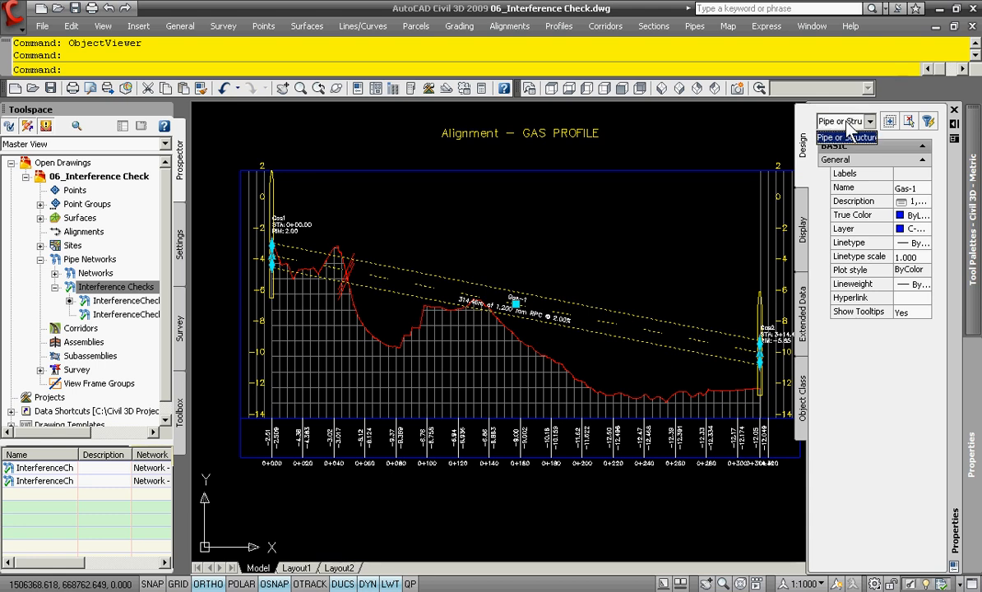
pyautogui.press('Escape')
pyautogui.press('Escape')
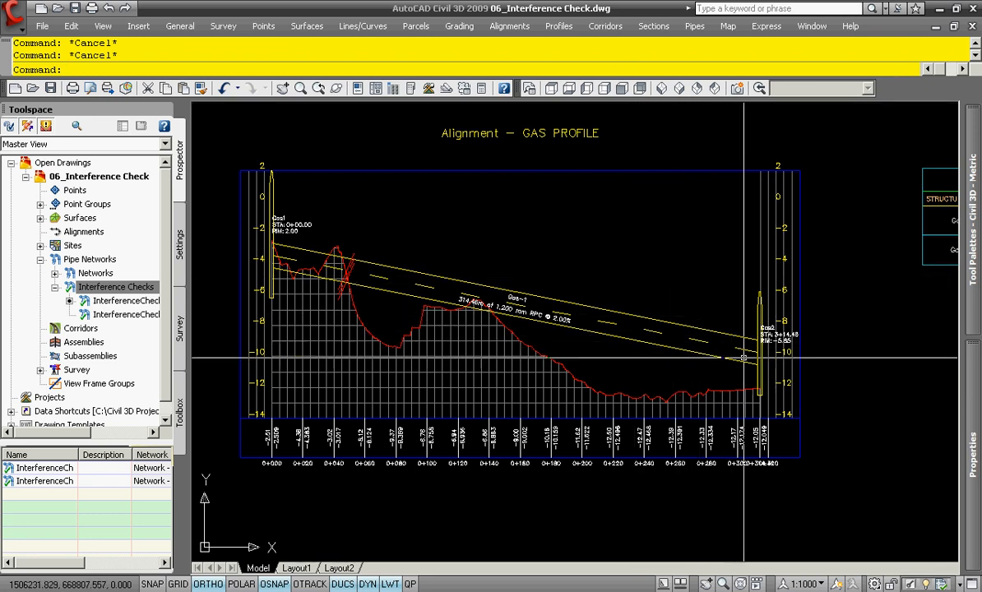
# Turn off object snap and lower the Gas2 end of the Gas-1 pipe in the GAS profile view
pyautogui.click(275, 584)
pyautogui.scroll(3, 761, 358)
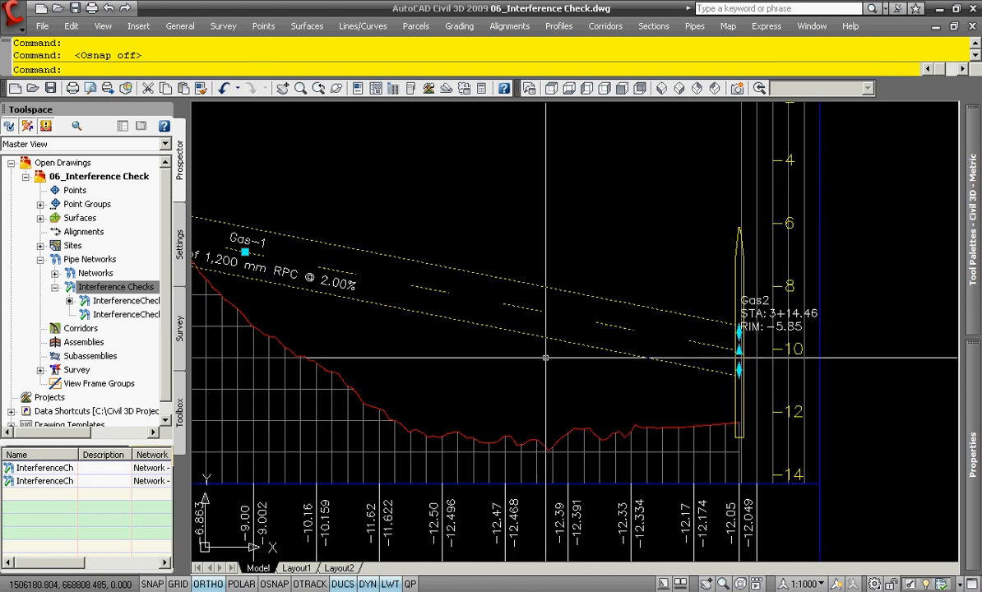
pyautogui.scroll(3, 737, 346)
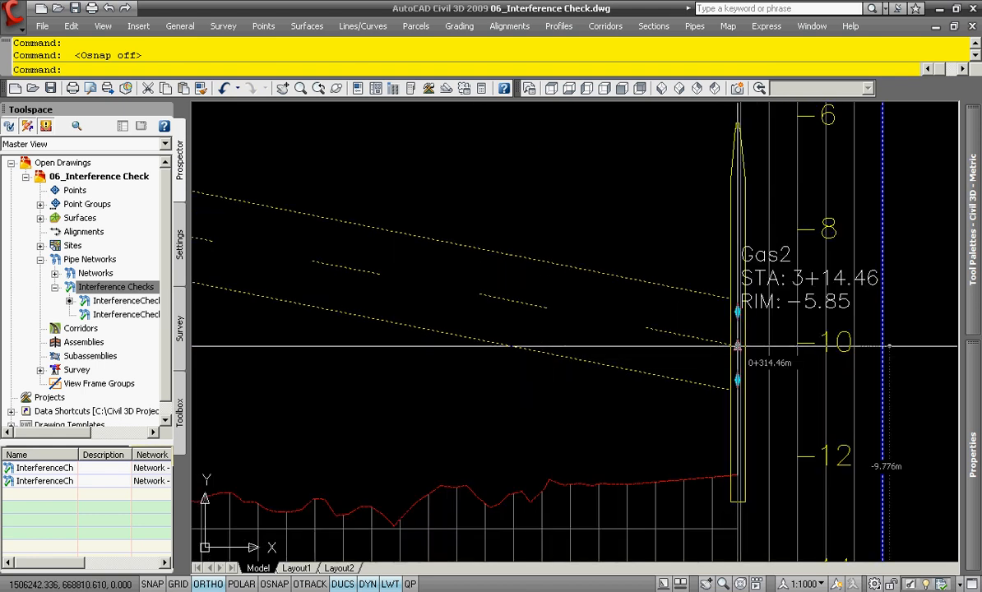
pyautogui.click(737, 346)
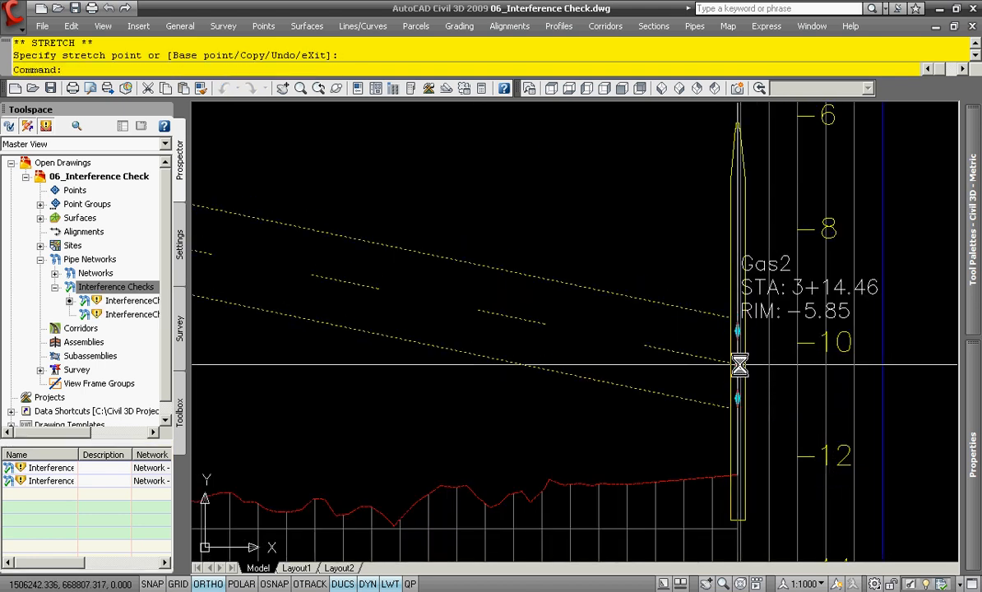
# Lower the Gas1 end of the Gas-1 pipe in the GAS profile view and clear the selection
pyautogui.scroll(-4, 738, 365)
pyautogui.moveTo(391, 358); pyautogui.dragTo(701, 392, button='middle')
pyautogui.scroll(3, 557, 328)
pyautogui.scroll(2, 623, 309)
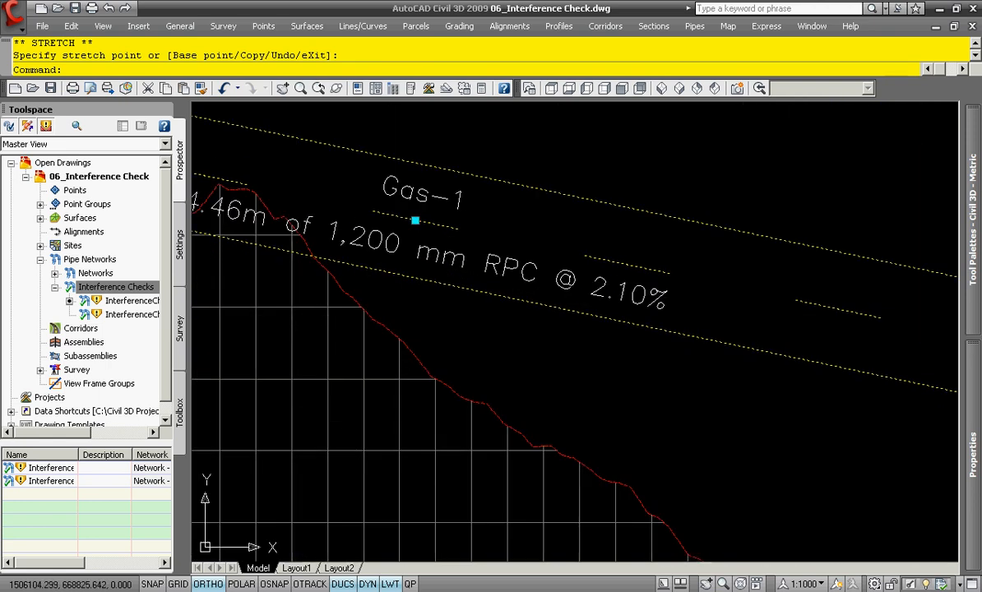
pyautogui.scroll(-4, 622, 317)
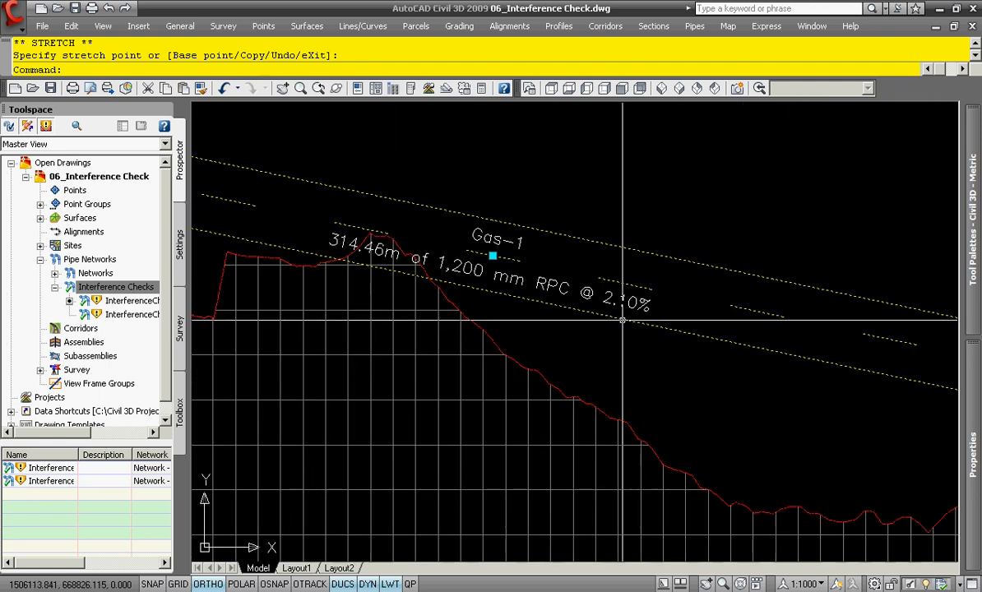
pyautogui.moveTo(342, 293); pyautogui.dragTo(521, 334, button='middle')
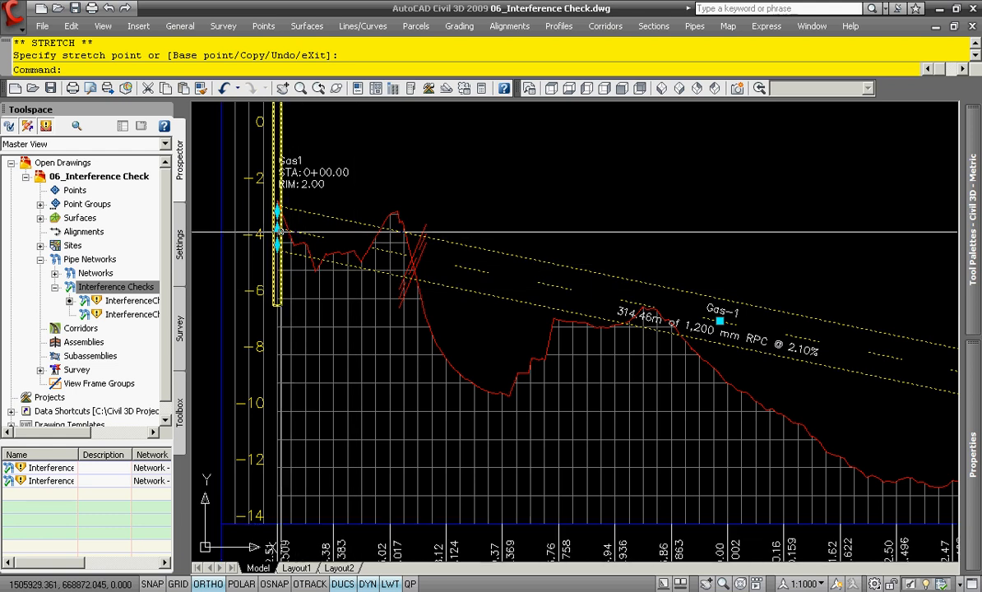
pyautogui.click(277, 245)
pyautogui.click(277, 260)
pyautogui.press('Escape')
pyautogui.scroll(4, 817, 353)
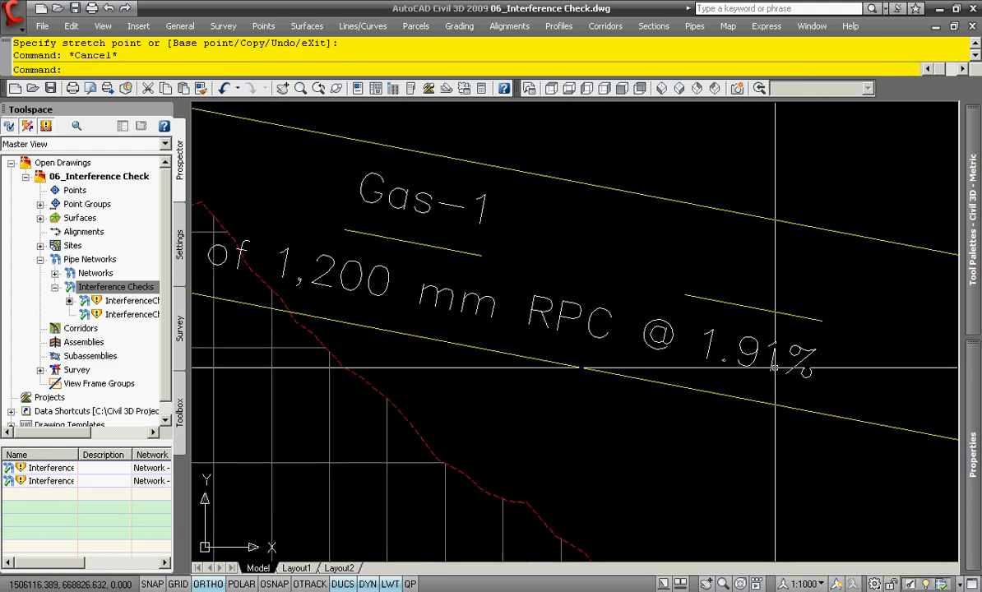
# Set the Gas-1 pipe's slope to 3.00% in its pipe properties, holding the end elevation
pyautogui.scroll(-8, 764, 377)
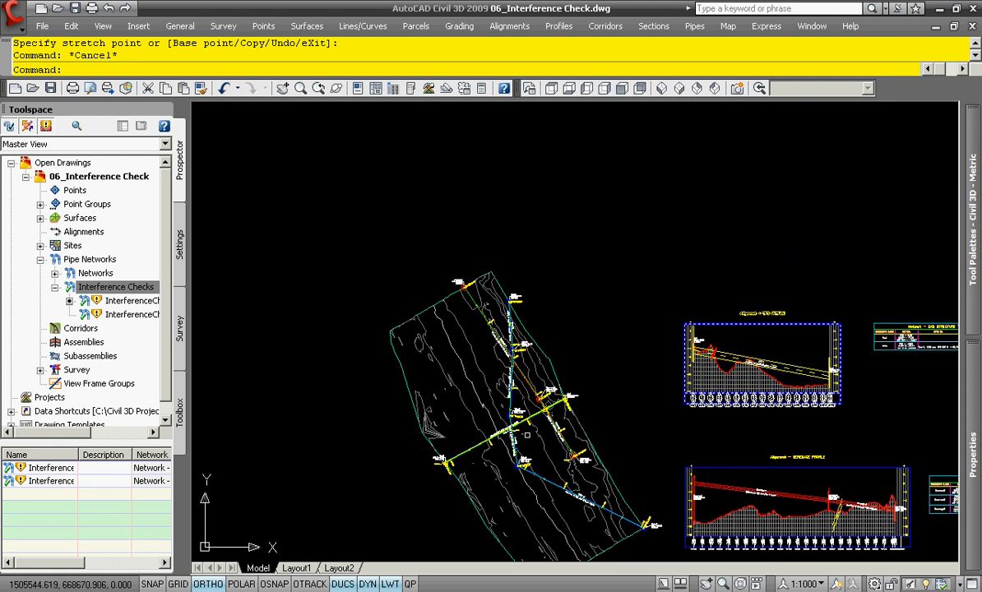
pyautogui.scroll(7, 543, 394)
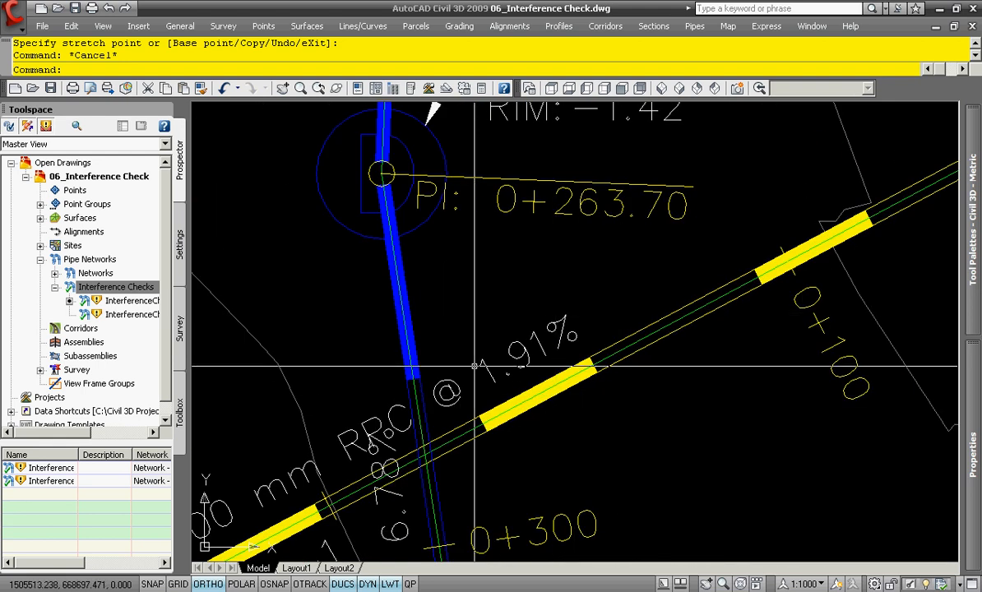
pyautogui.scroll(-6, 504, 318)
pyautogui.scroll(4, 535, 316)
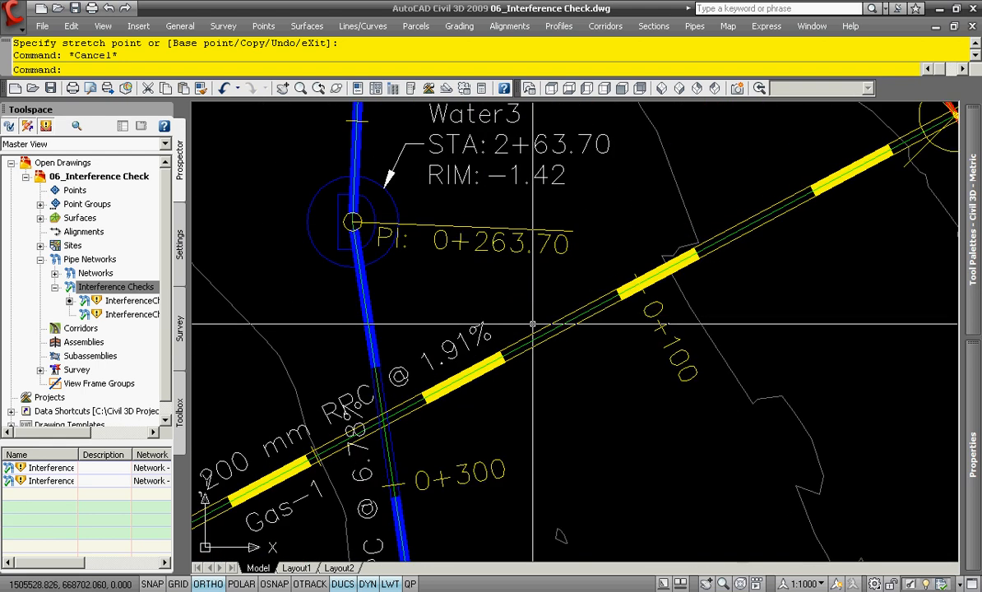
pyautogui.click(532, 334)
pyautogui.rightClick(531, 334)
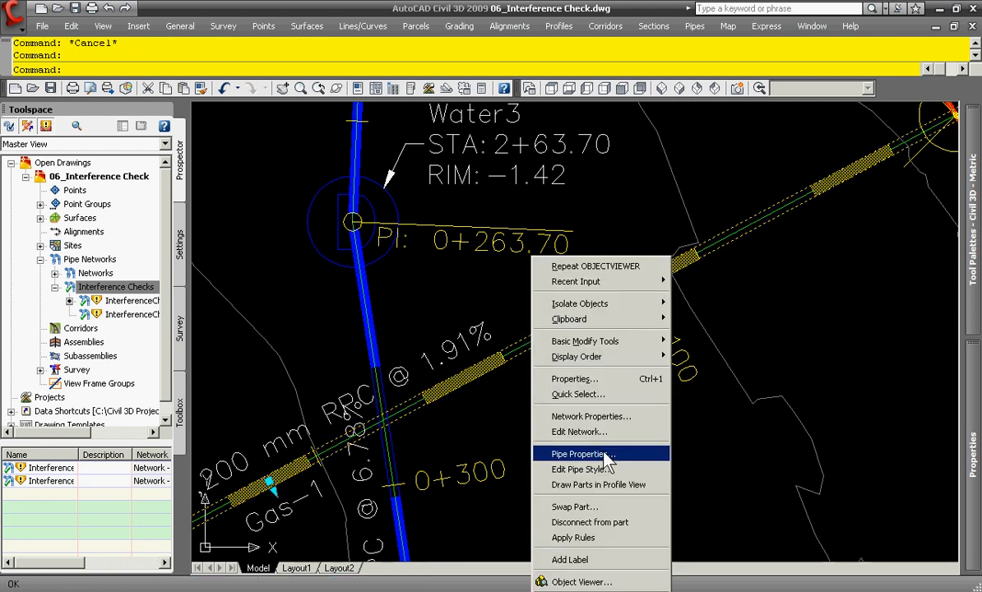
pyautogui.click(605, 456)
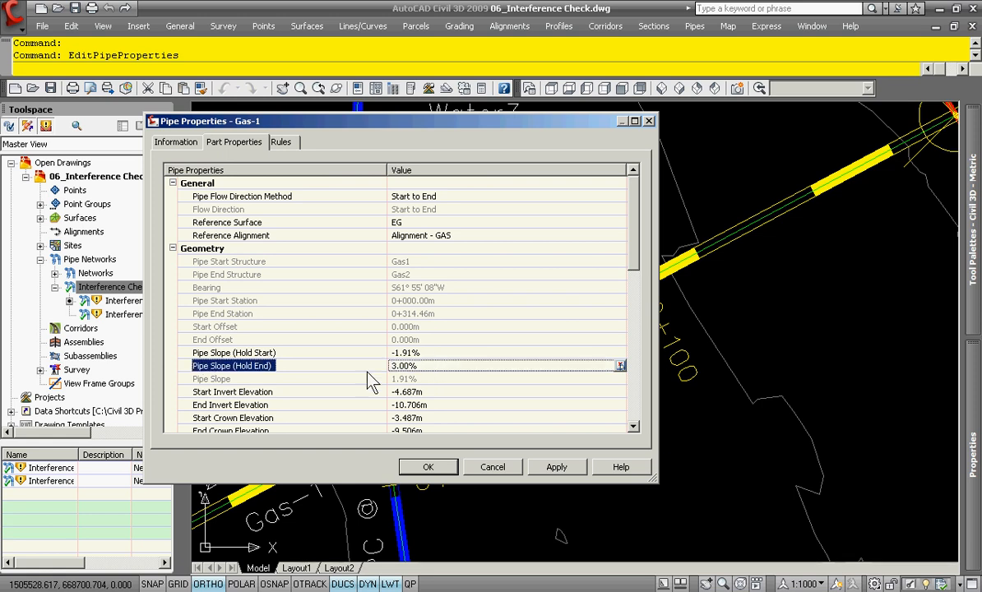
pyautogui.click(429, 467)
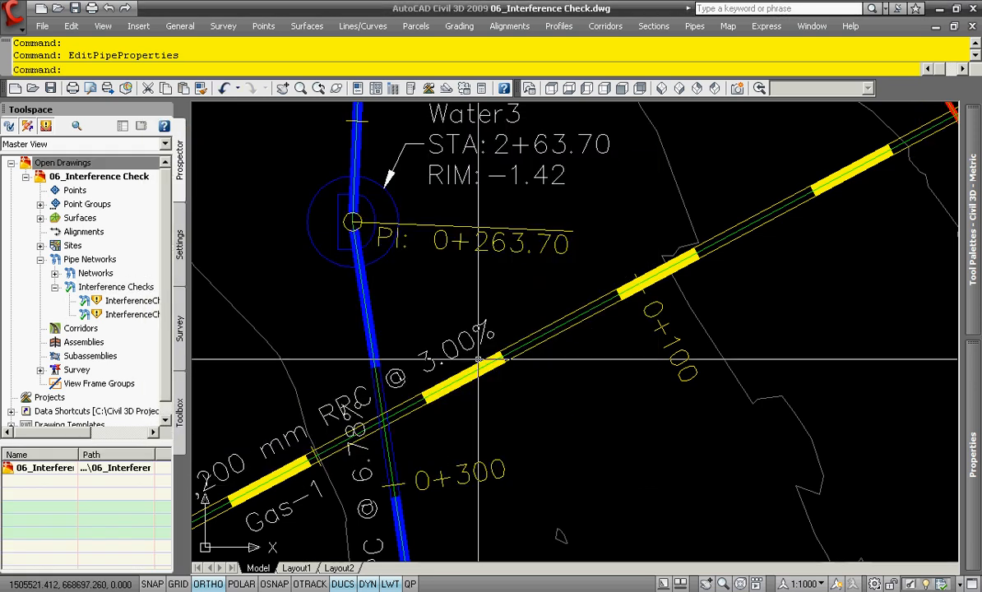
# Examine the sloped Gas-1 pipe in the GAS profile view
pyautogui.scroll(-10, 441, 347)
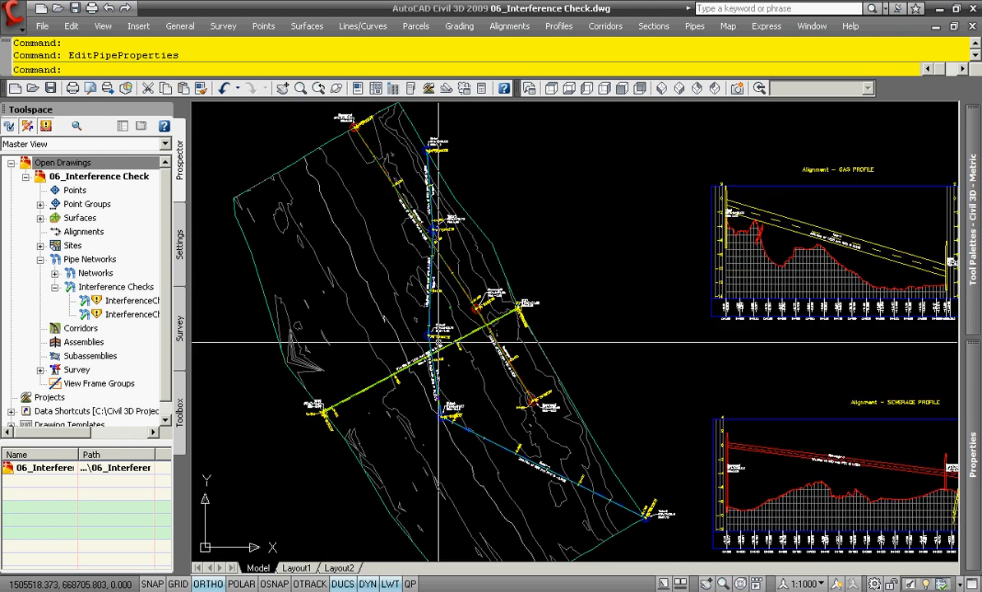
pyautogui.moveTo(753, 325); pyautogui.dragTo(534, 352, button='middle')
pyautogui.scroll(5, 533, 352)
pyautogui.scroll(3, 699, 283)
pyautogui.scroll(-8, 697, 276)
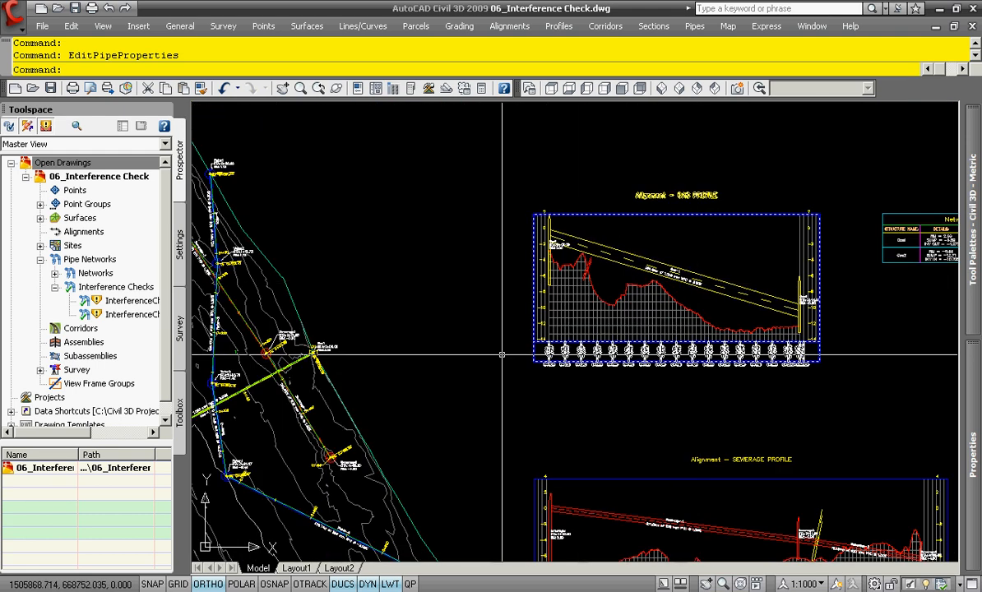
# Rerun both interference checks of the gas network with the 3.00% pipe slope and dismiss their result messages
pyautogui.moveTo(450, 373); pyautogui.dragTo(662, 311, button='middle')
pyautogui.scroll(5, 436, 346)
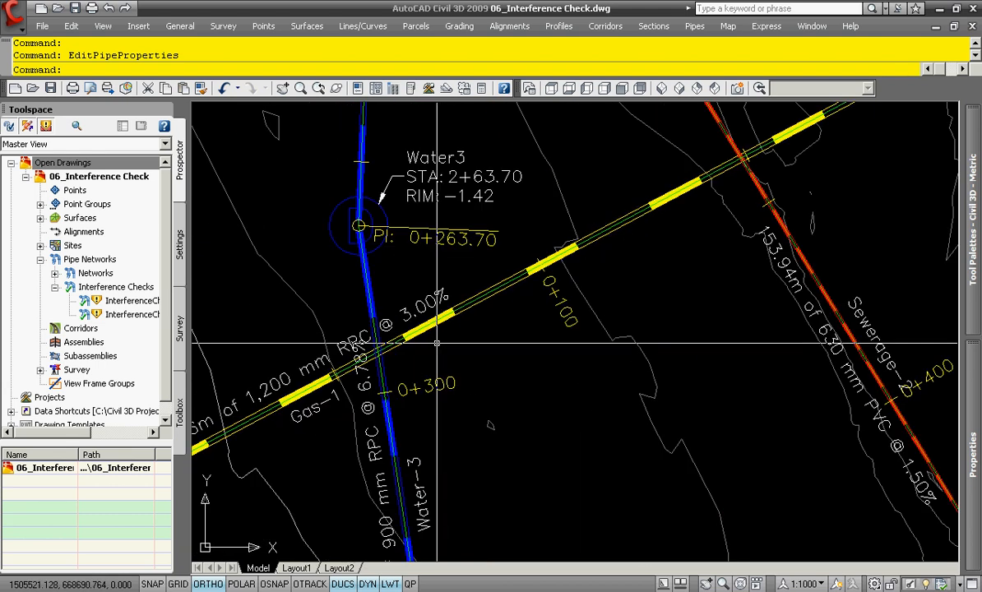
pyautogui.rightClick(107, 302)
pyautogui.click(165, 308)
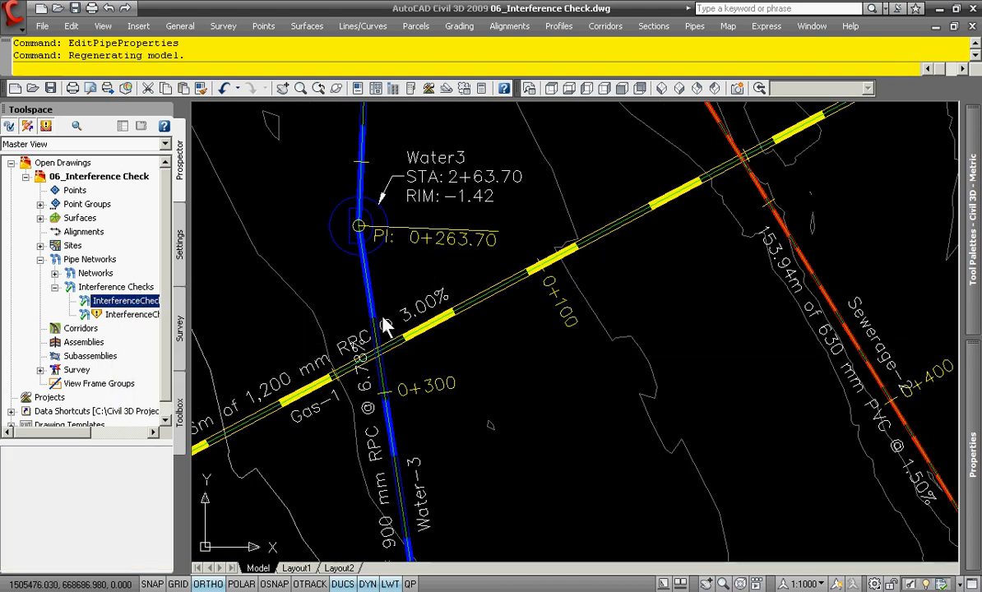
pyautogui.click(490, 324)
pyautogui.rightClick(132, 314)
pyautogui.click(235, 323)
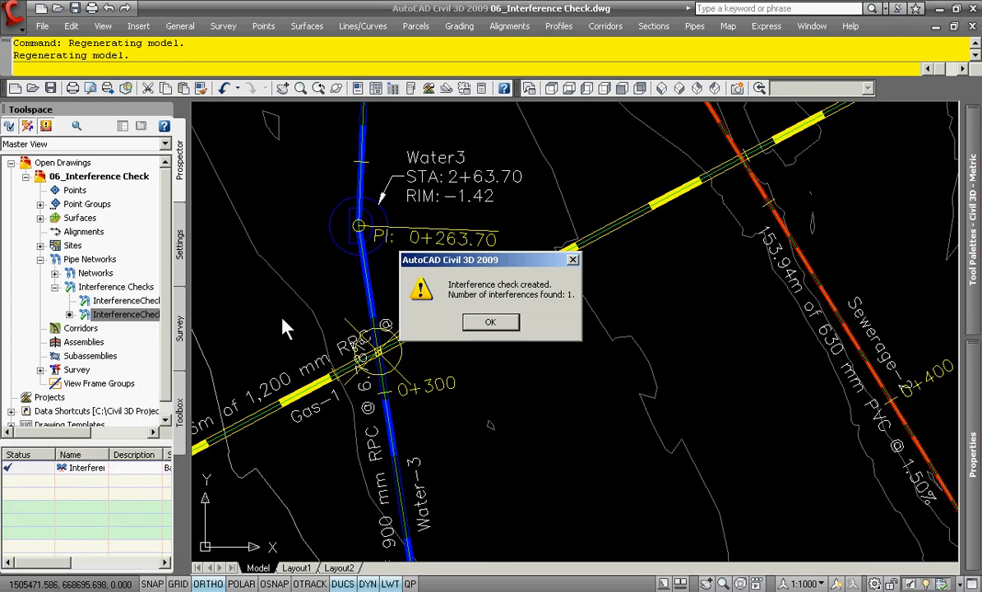
pyautogui.click(490, 323)
# Examine in plan where the gas pipe crosses the Sewerage-2 and Water-3 pipes for interference markers
pyautogui.moveTo(674, 261); pyautogui.dragTo(676, 309, button='middle')
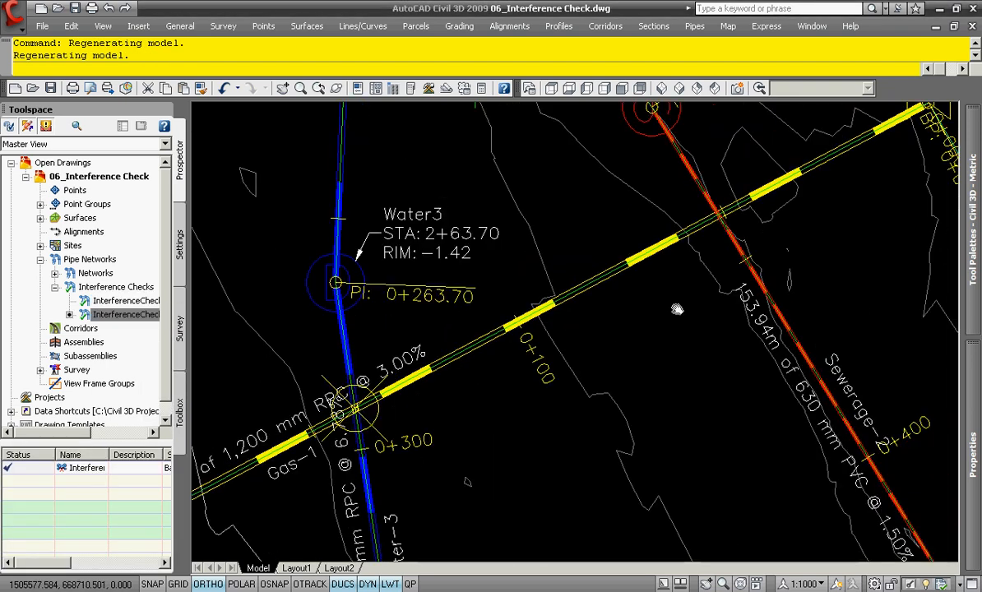
pyautogui.scroll(5, 709, 215)
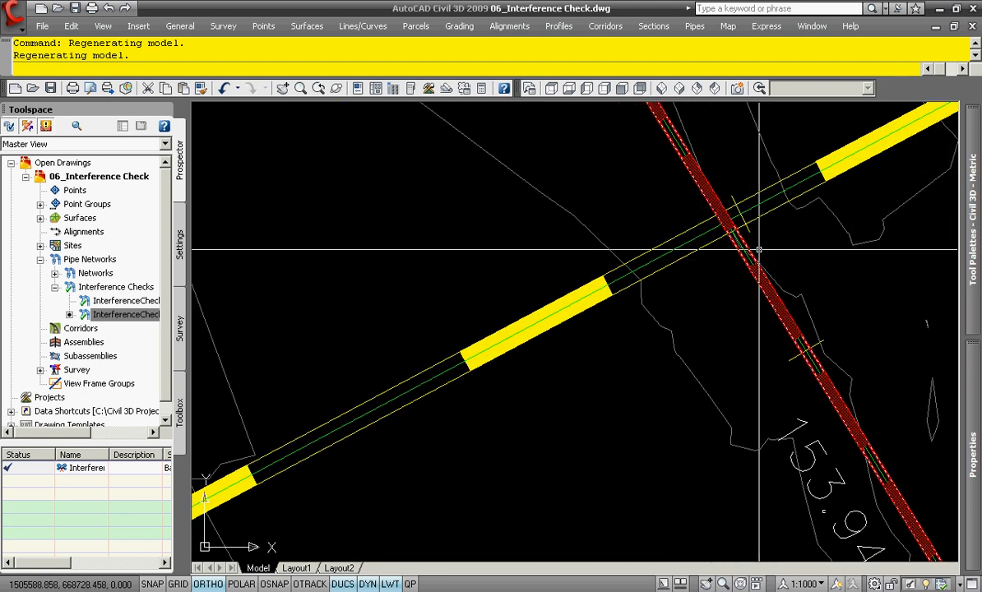
pyautogui.scroll(-3, 761, 240)
pyautogui.scroll(-4, 761, 239)
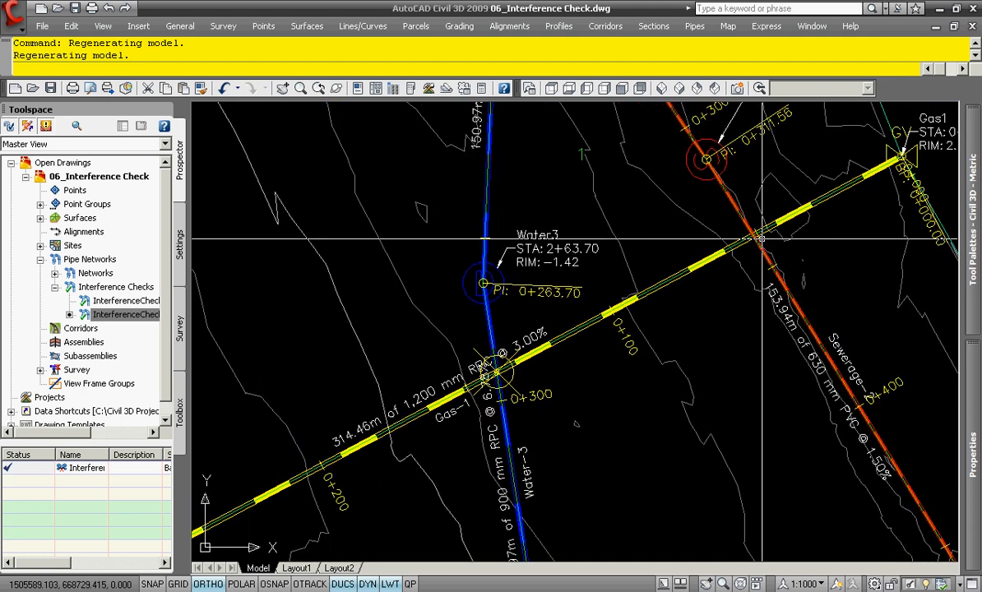
pyautogui.scroll(5, 550, 381)
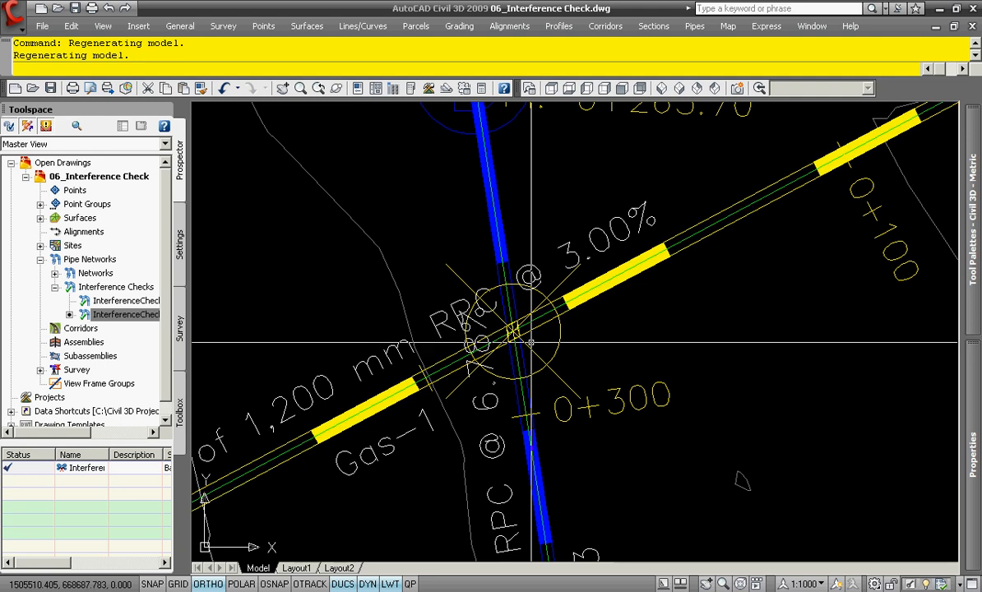
pyautogui.scroll(-4, 530, 343)
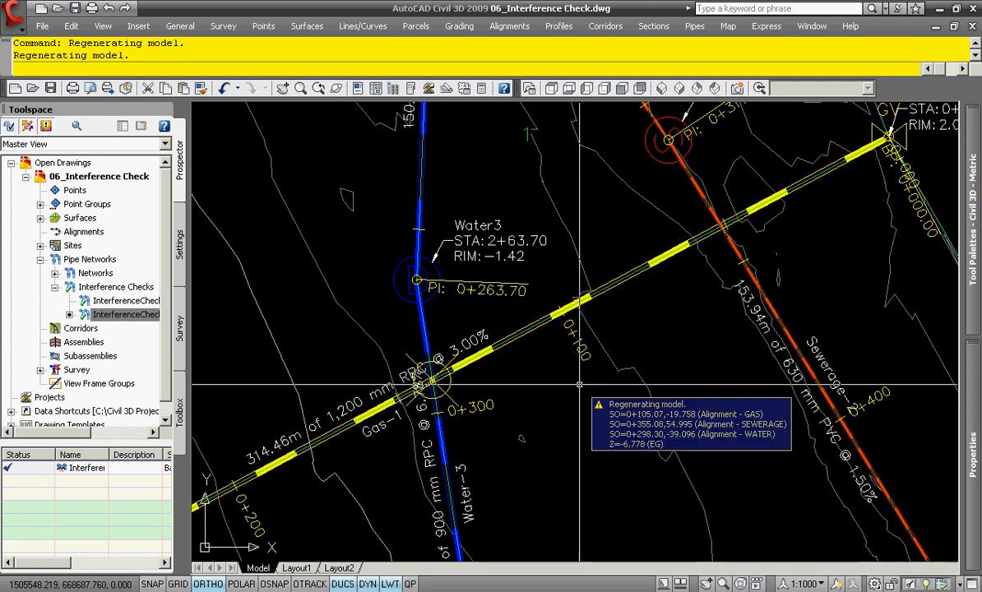
# Set the Gas-1 pipe's slope to 5.00% in its pipe properties, holding the end elevation
pyautogui.scroll(3, 464, 369)
pyautogui.click(464, 368)
pyautogui.click(455, 357)
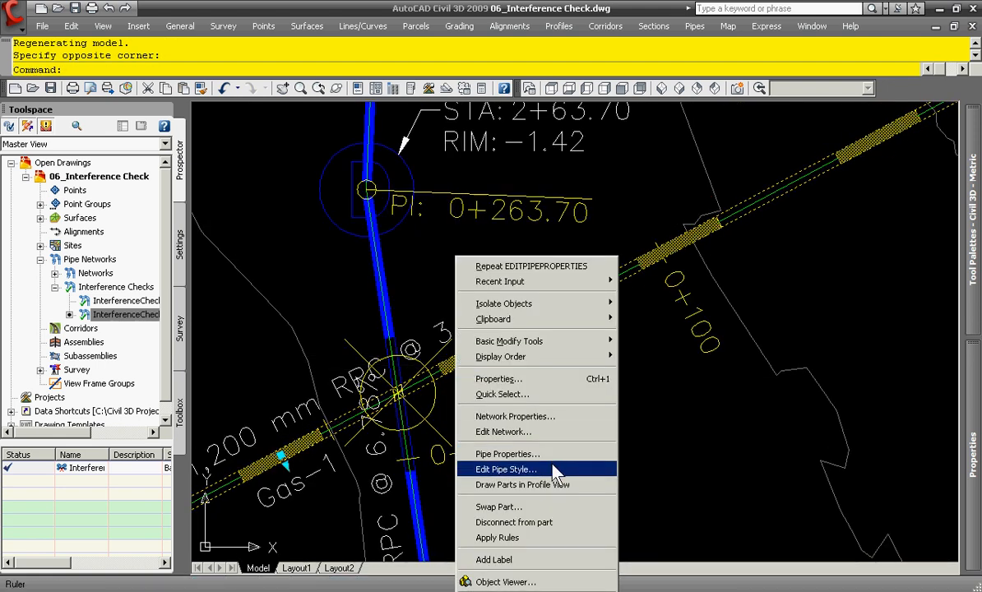
pyautogui.click(512, 454)
pyautogui.click(443, 366)
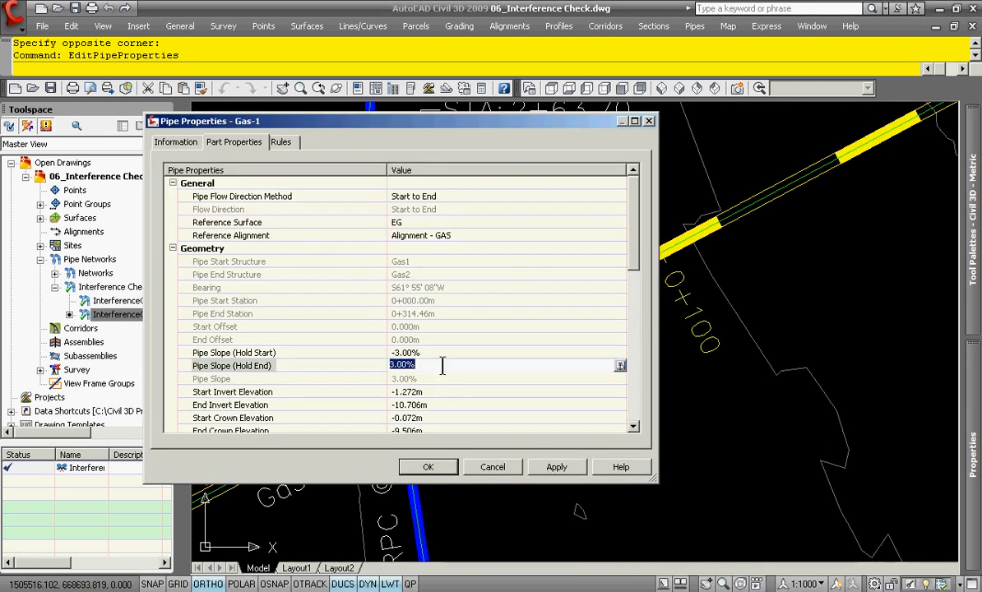
pyautogui.press('Return')
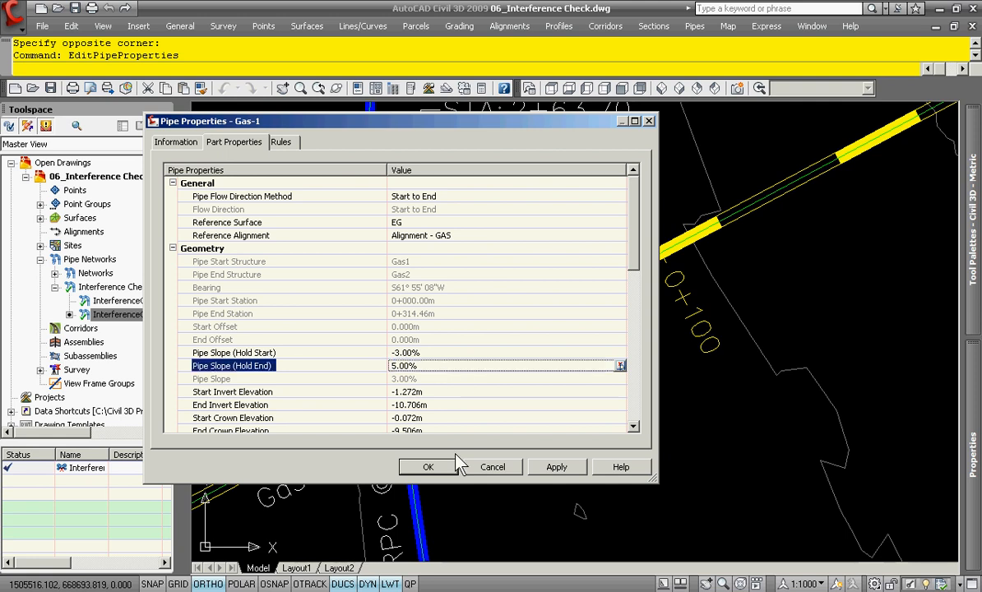
pyautogui.click(427, 466)
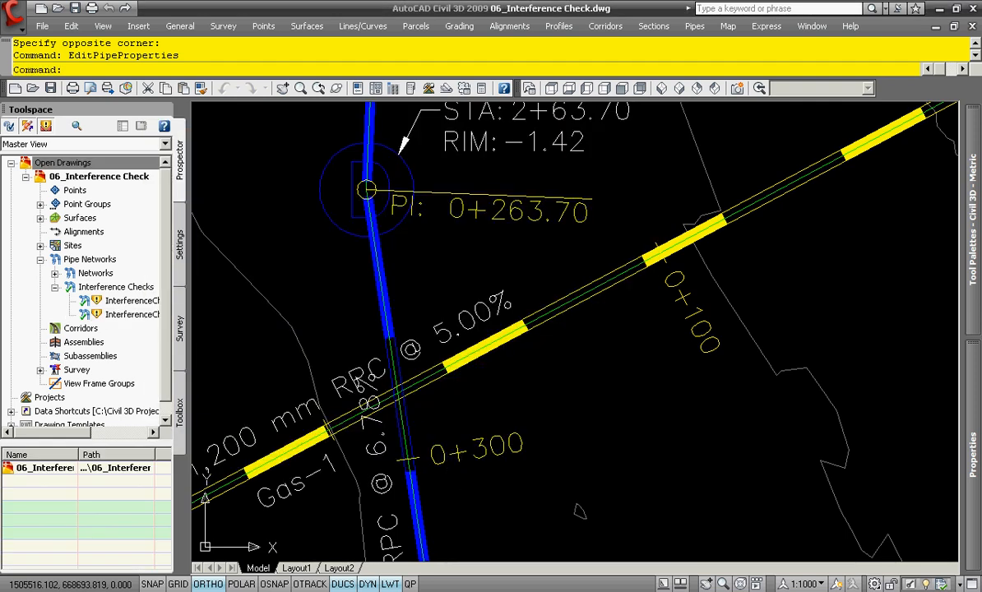
# Rerun both out-of-date interference checks after the 5.00% slope change and dismiss their result messages
pyautogui.rightClick(149, 301)
pyautogui.click(206, 310)
pyautogui.click(491, 385)
pyautogui.rightClick(149, 314)
pyautogui.click(206, 324)
pyautogui.click(491, 323)
# Select the gas, sewerage and water pipes in plan, using Select Similar to include the pipes of each kind
pyautogui.scroll(-2, 591, 353)
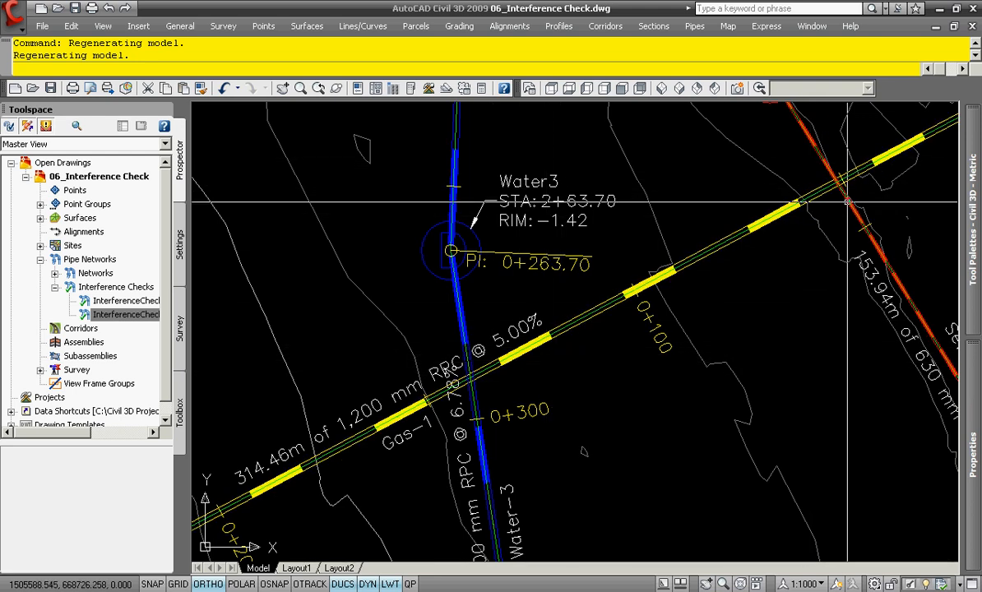
pyautogui.scroll(3, 811, 186)
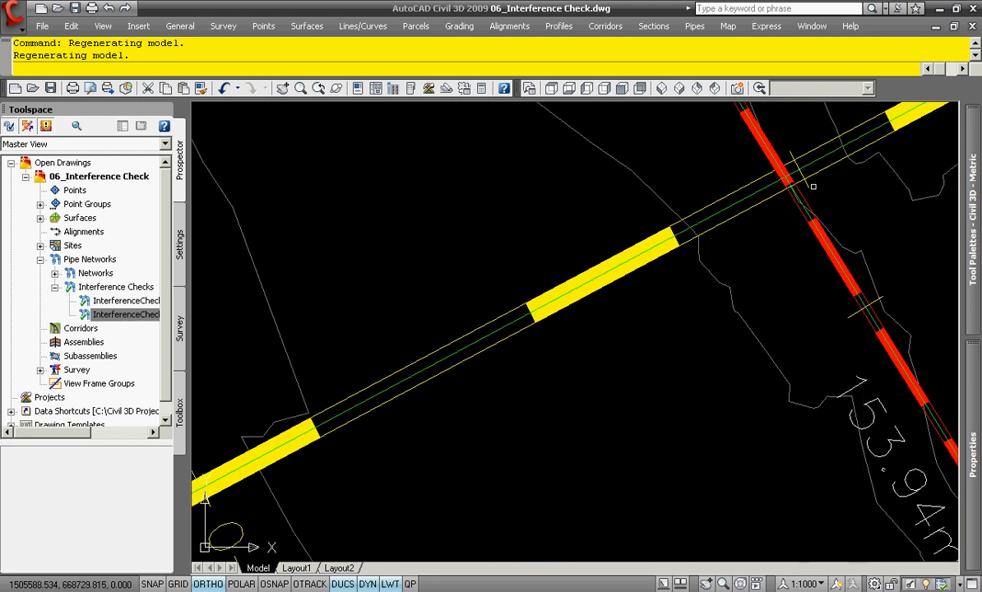
pyautogui.rightClick(765, 153)
pyautogui.click(761, 385)
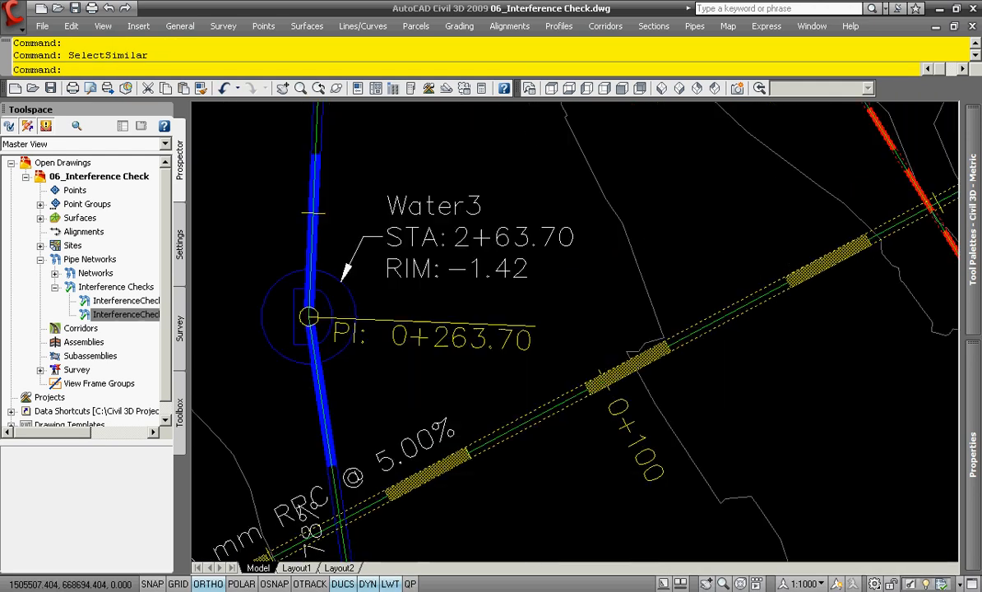
pyautogui.scroll(2, 331, 477)
pyautogui.click(330, 476)
pyautogui.rightClick(329, 476)
pyautogui.click(370, 464)
# Inspect the clearance between the selected gas, water and sewerage pipes from the side in the Object Viewer, and close it
pyautogui.rightClick(438, 360)
pyautogui.click(465, 531)
pyautogui.moveTo(492, 402); pyautogui.dragTo(573, 250)
pyautogui.scroll(5, 491, 344)
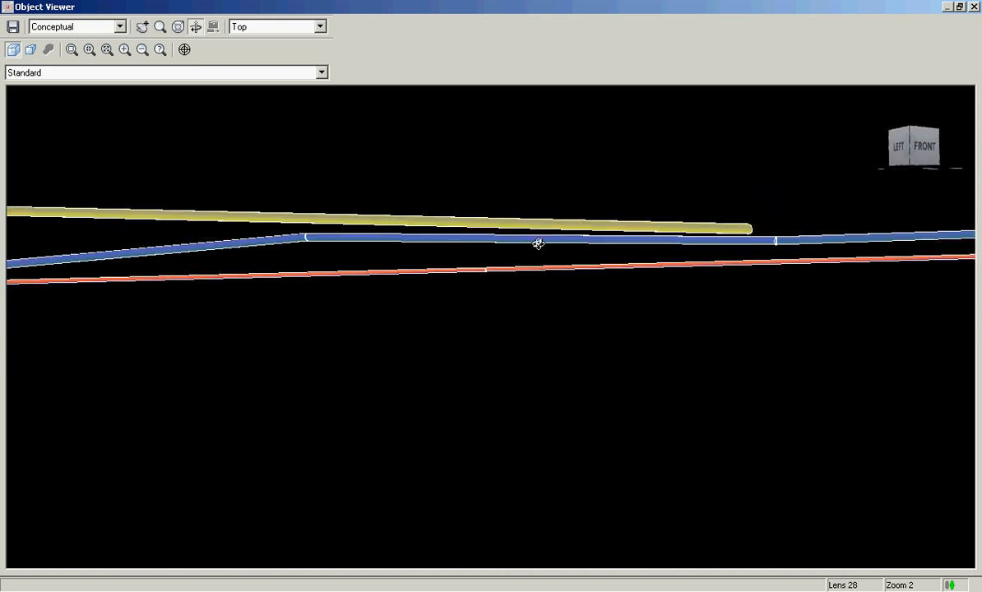
pyautogui.scroll(2, 413, 226)
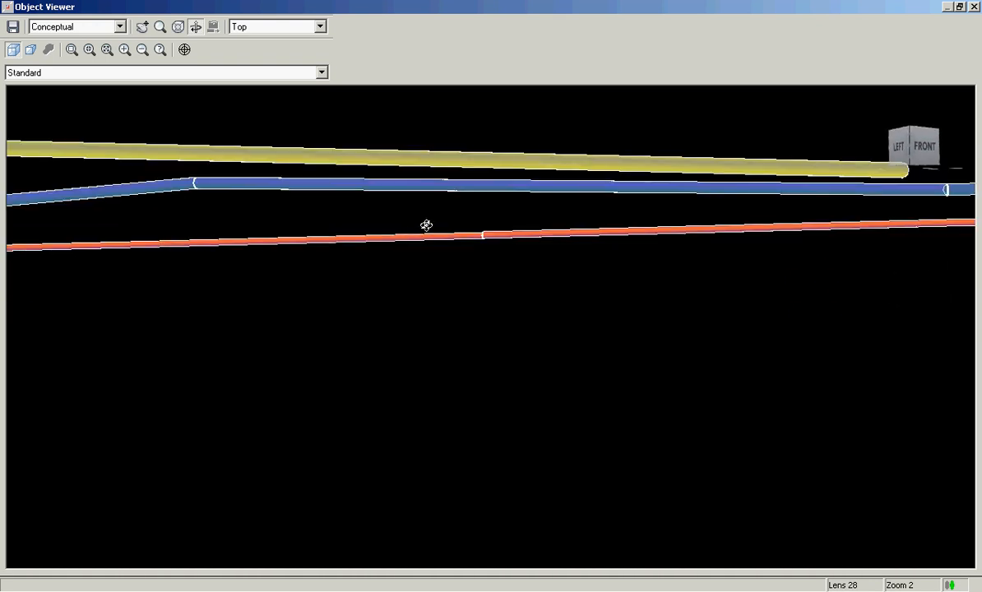
pyautogui.moveTo(426, 226); pyautogui.dragTo(429, 227)
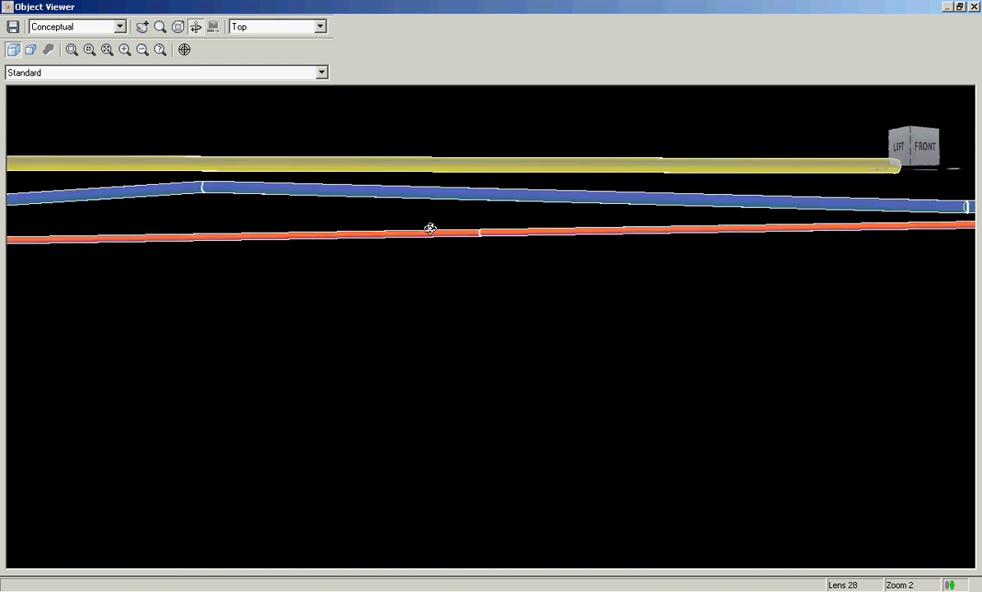
pyautogui.press('Escape')
# Open the design rules of the Gas-1 pipe in its pipe properties
pyautogui.scroll(-4, 527, 391)
pyautogui.scroll(4, 511, 411)
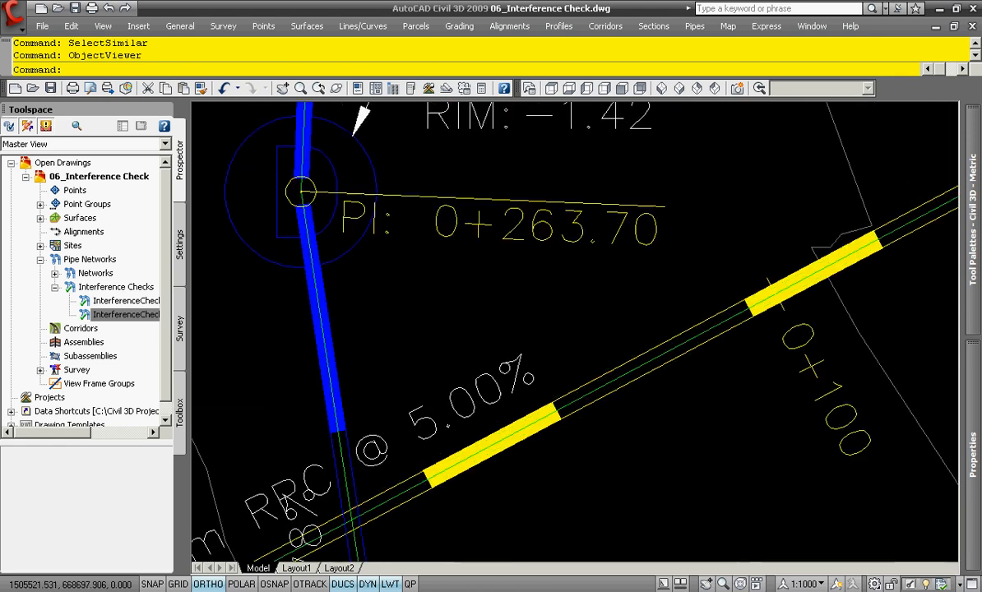
pyautogui.click(507, 430)
pyautogui.rightClick(507, 424)
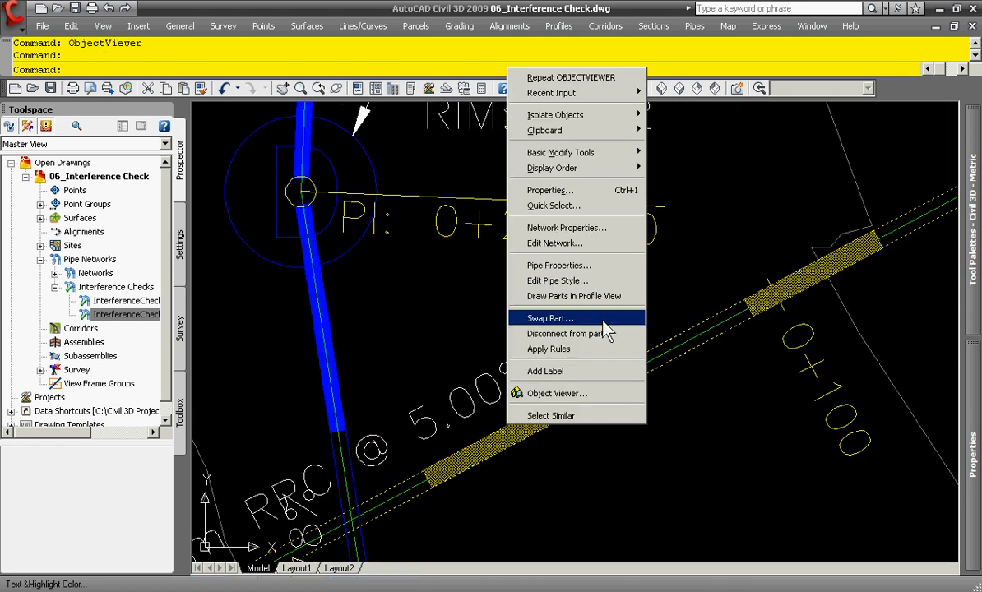
pyautogui.click(561, 265)
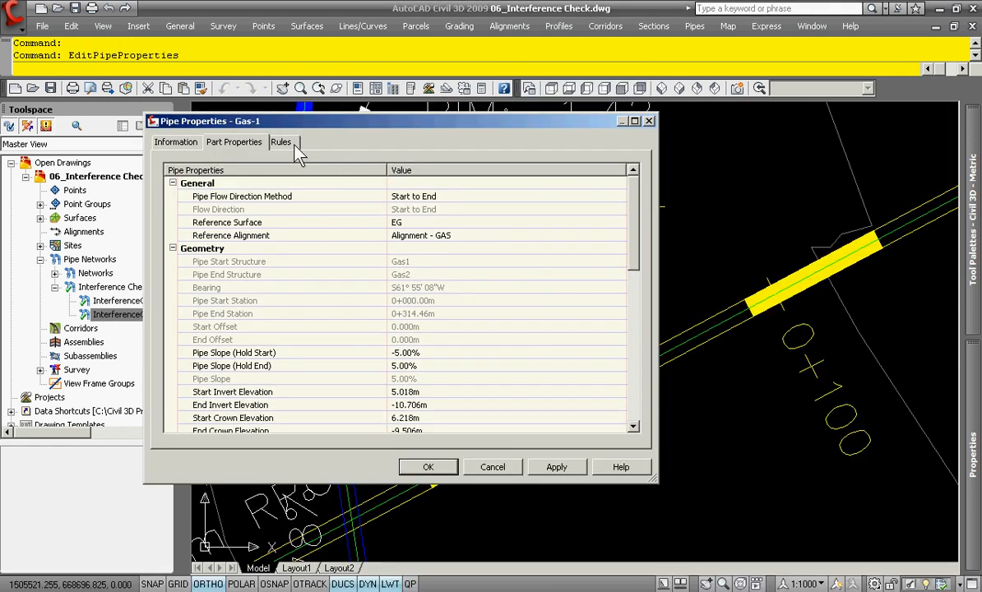
pyautogui.click(281, 143)
# Examine the cover, slope and length rules of the Gas-1 pipe and the status of each parameter
pyautogui.click(256, 290)
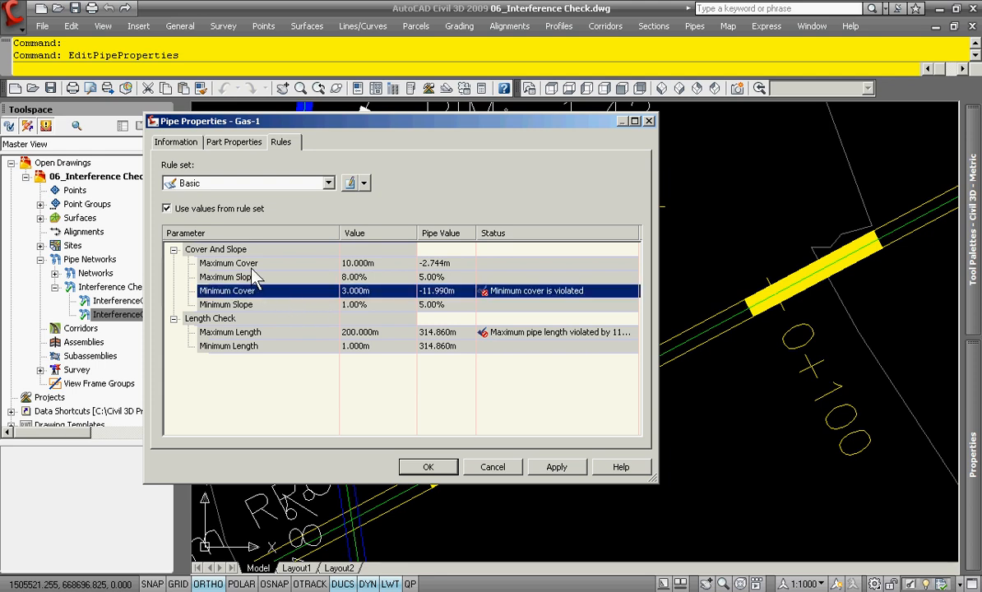
pyautogui.click(253, 269)
pyautogui.click(261, 280)
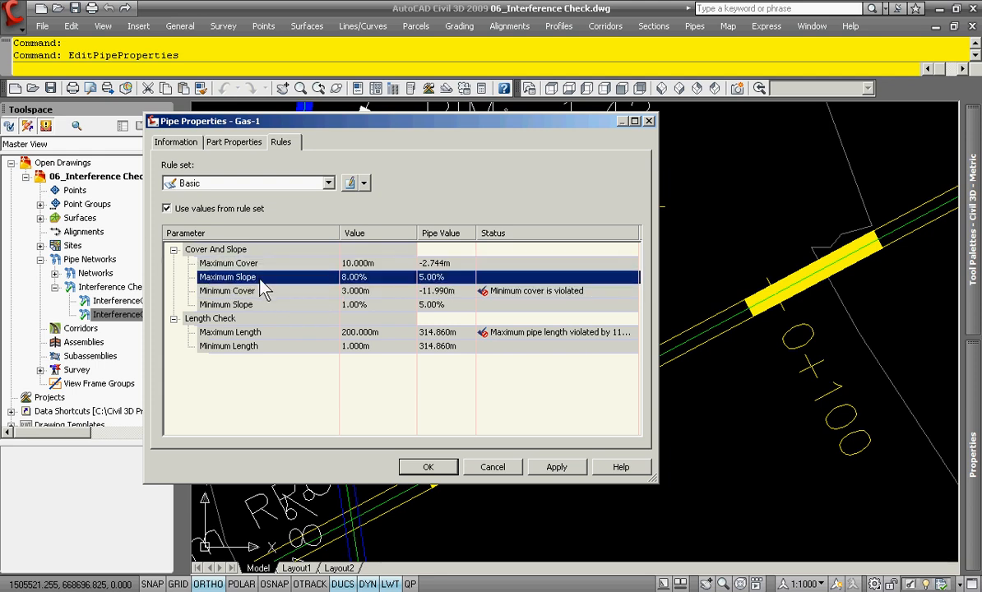
pyautogui.click(262, 291)
pyautogui.click(261, 304)
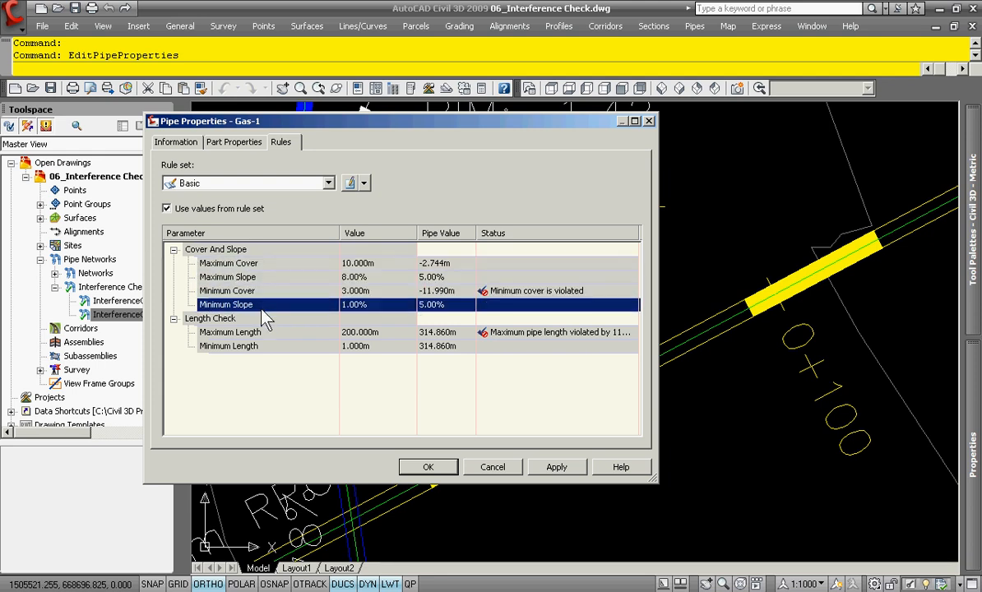
pyautogui.click(264, 332)
pyautogui.click(265, 346)
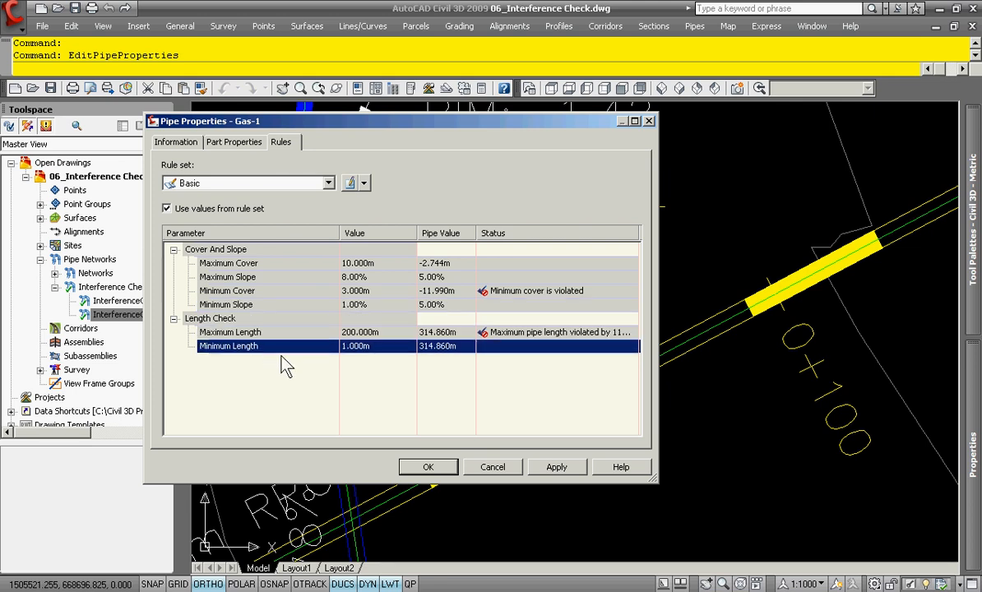
pyautogui.click(518, 293)
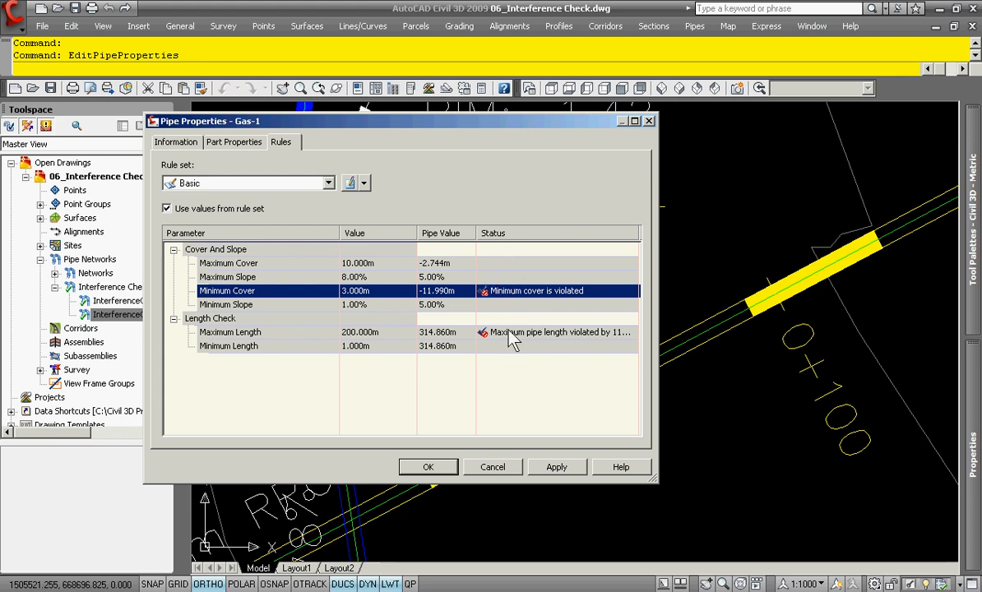
pyautogui.click(503, 333)
pyautogui.click(513, 293)
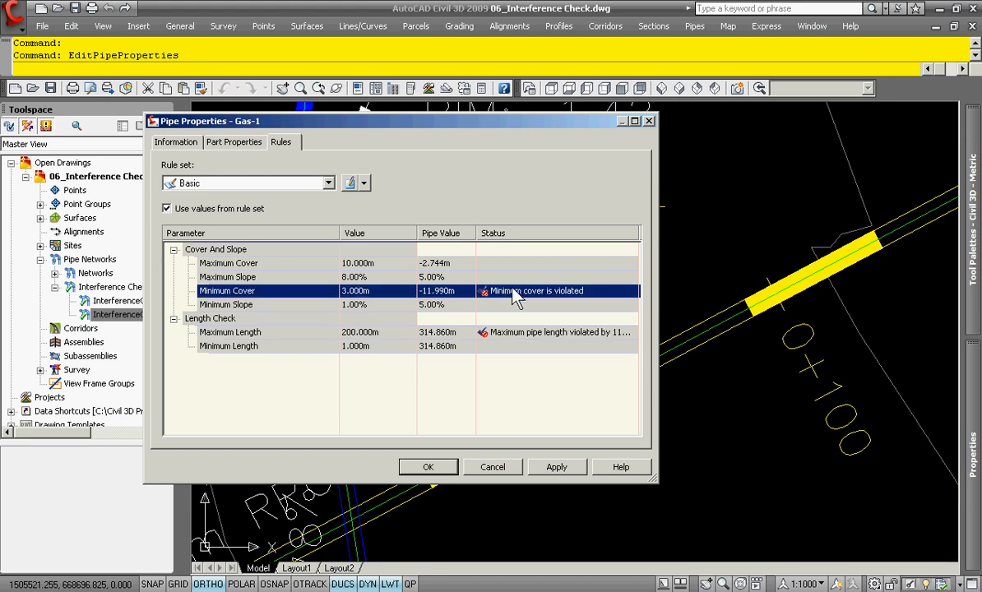
# Edit the Basic pipe rule set, setting its minimum cover to -11.000 m
pyautogui.click(363, 184)
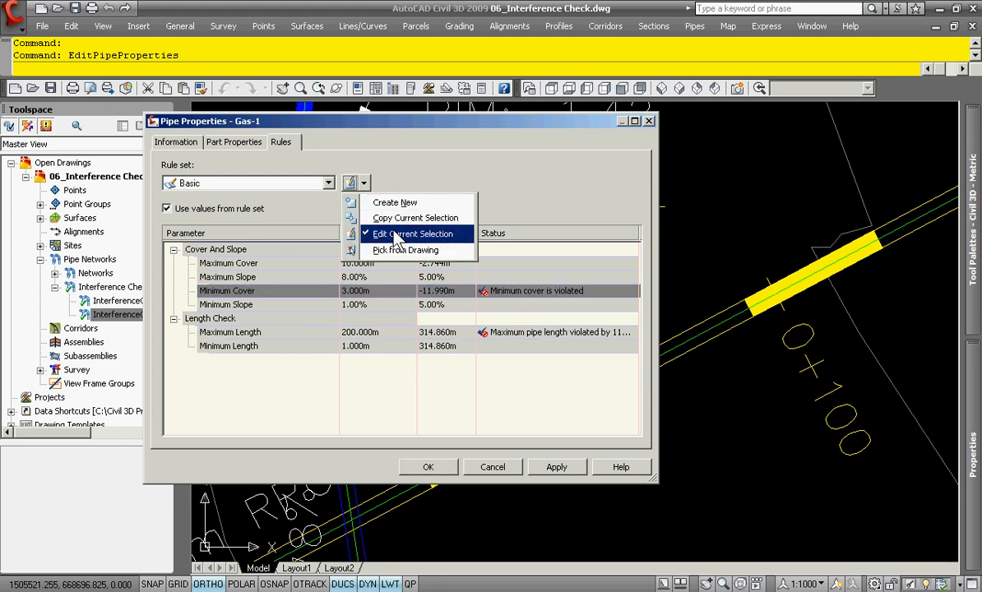
pyautogui.click(412, 235)
pyautogui.click(398, 246)
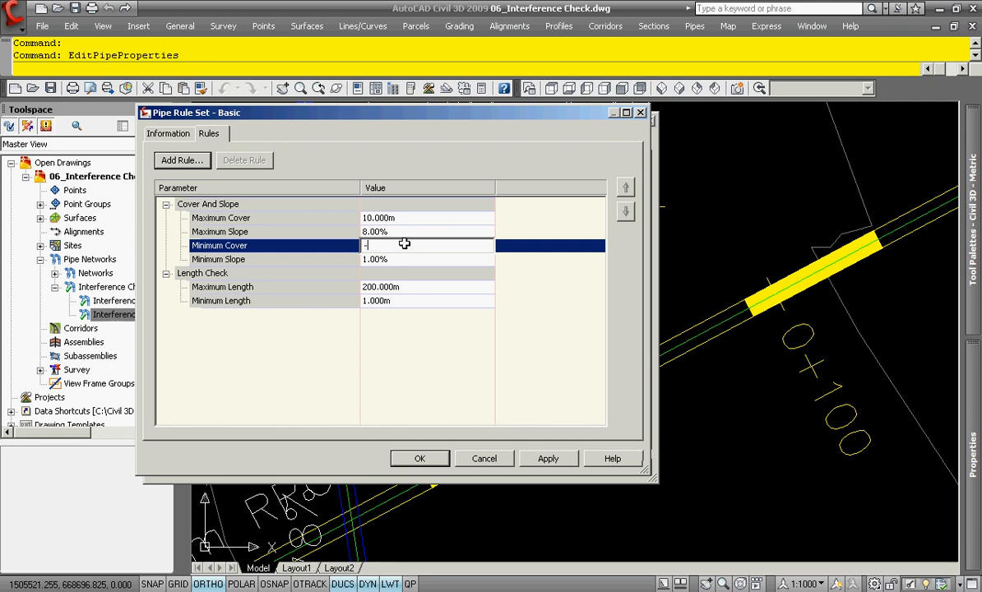
pyautogui.press('Return')
pyautogui.click(438, 458)
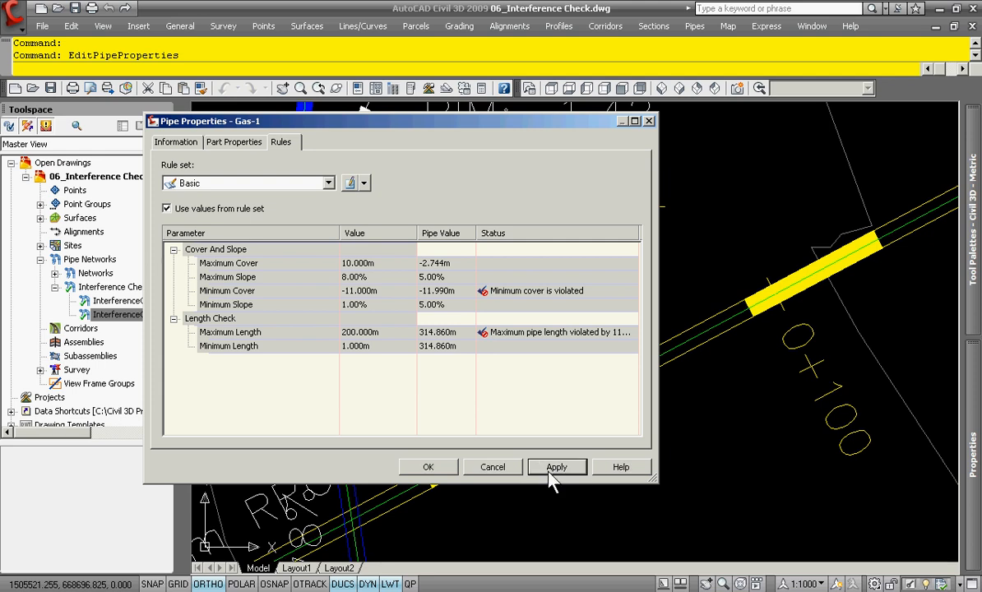
# Set the Basic rule set's minimum cover to -12.000 m and apply it to the Gas-1 pipe
pyautogui.click(378, 291)
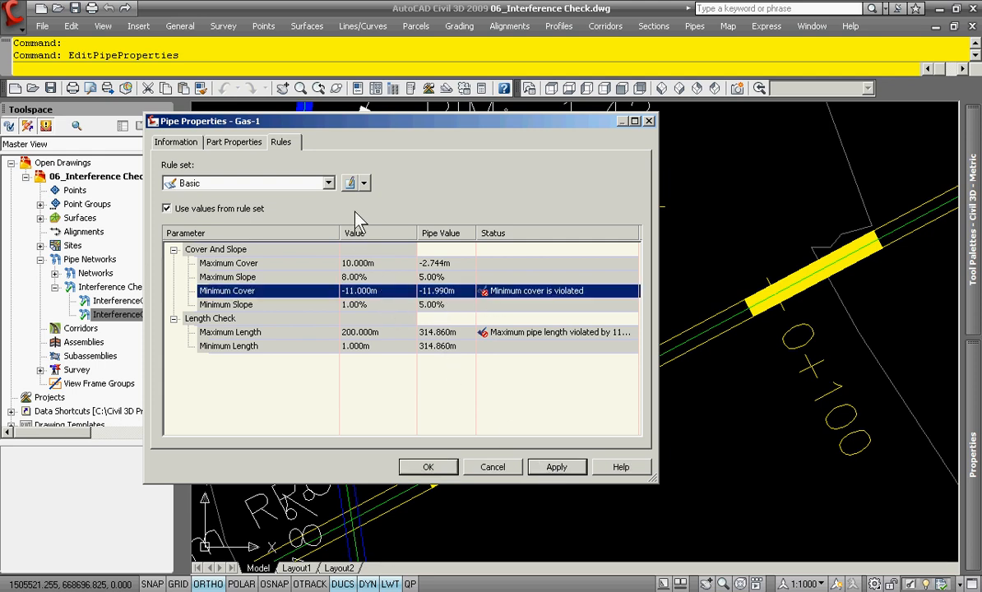
pyautogui.click(349, 182)
pyautogui.click(372, 238)
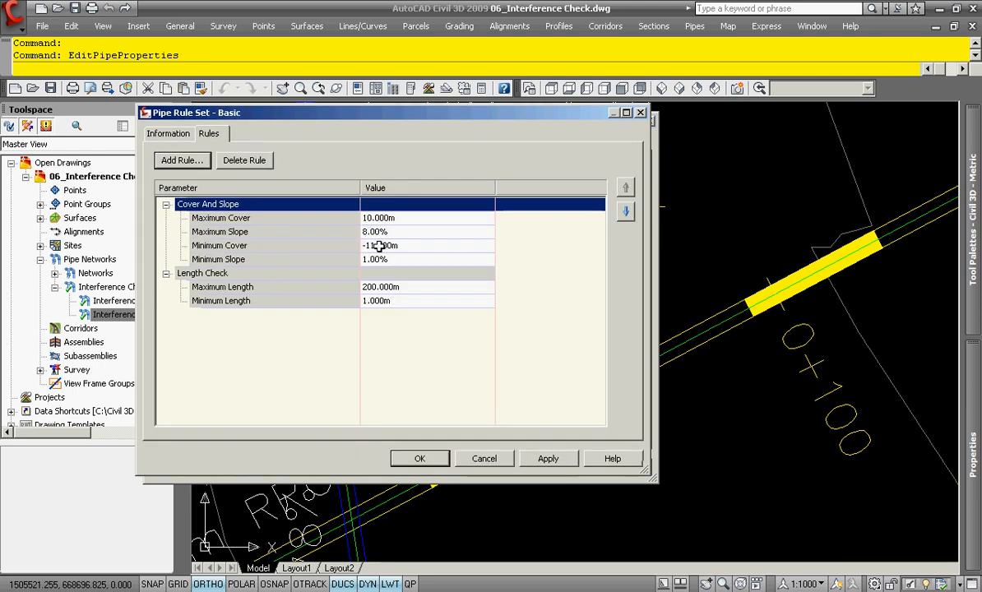
pyautogui.click(399, 246)
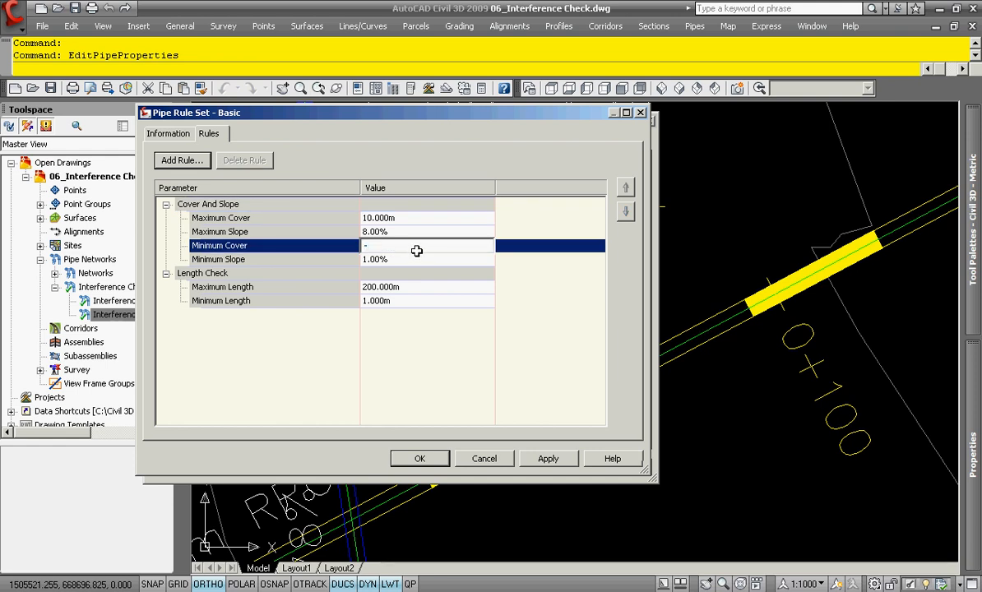
pyautogui.press('Return')
pyautogui.click(538, 458)
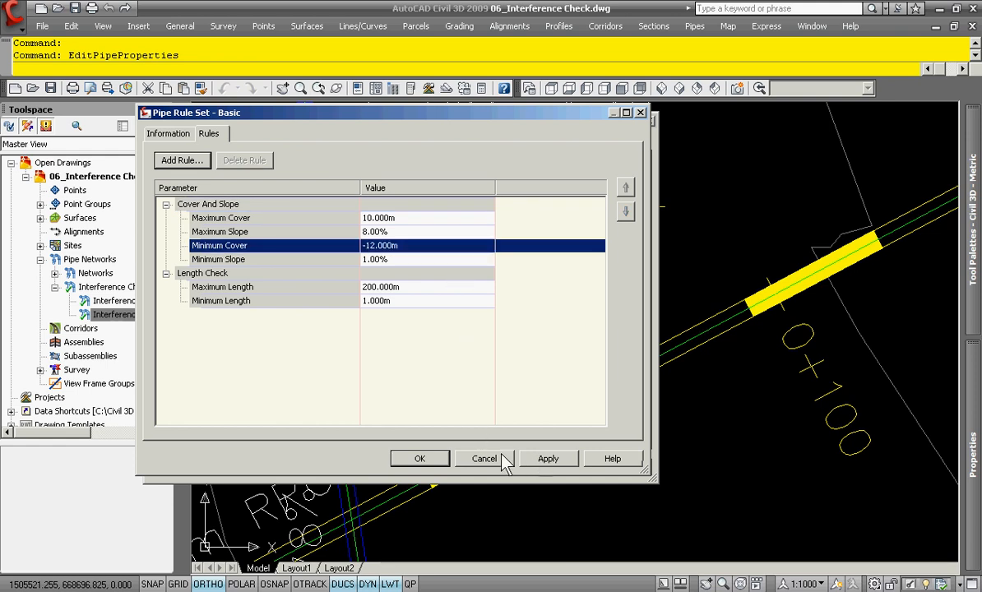
pyautogui.click(441, 459)
pyautogui.click(557, 469)
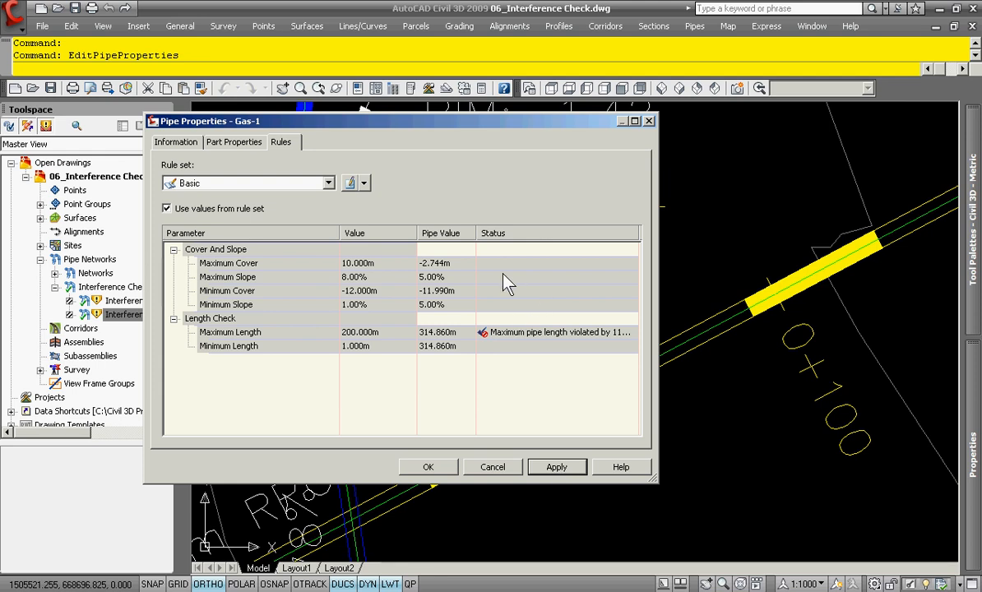